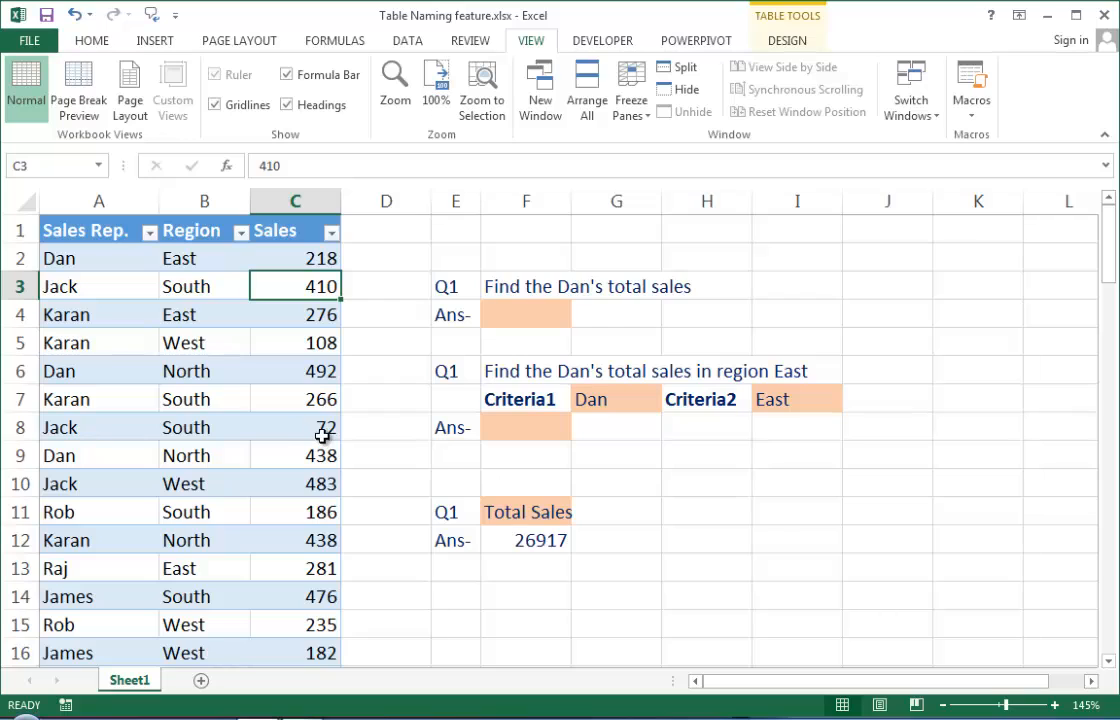
pyautogui.click(298, 373)
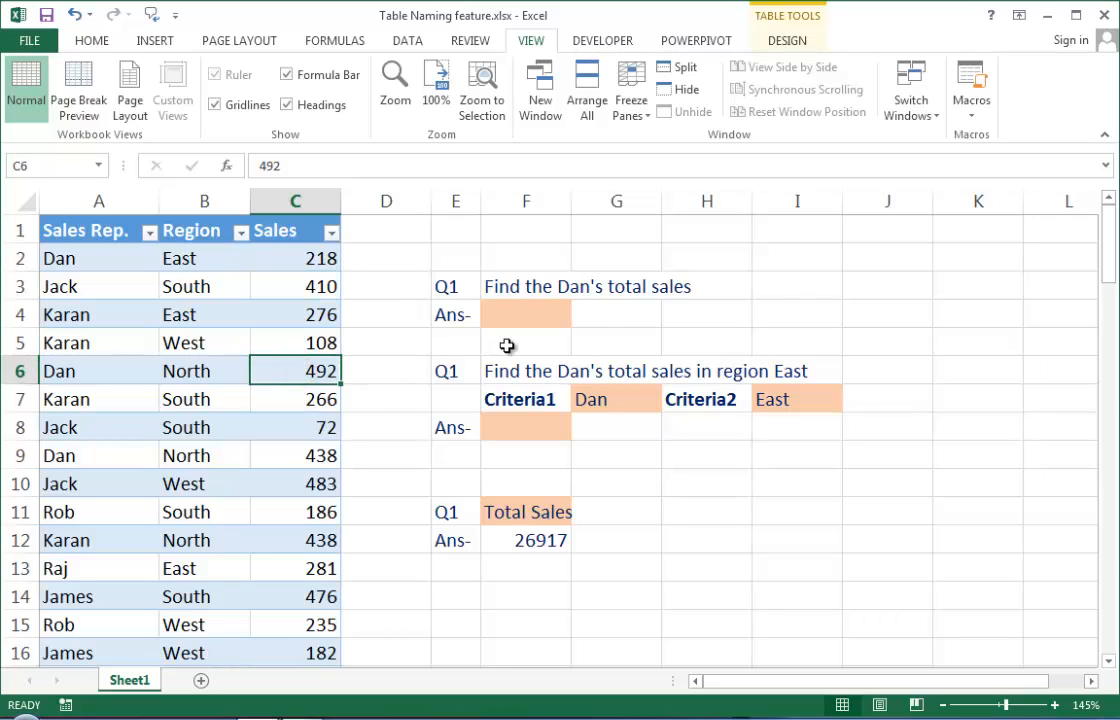
pyautogui.click(518, 252)
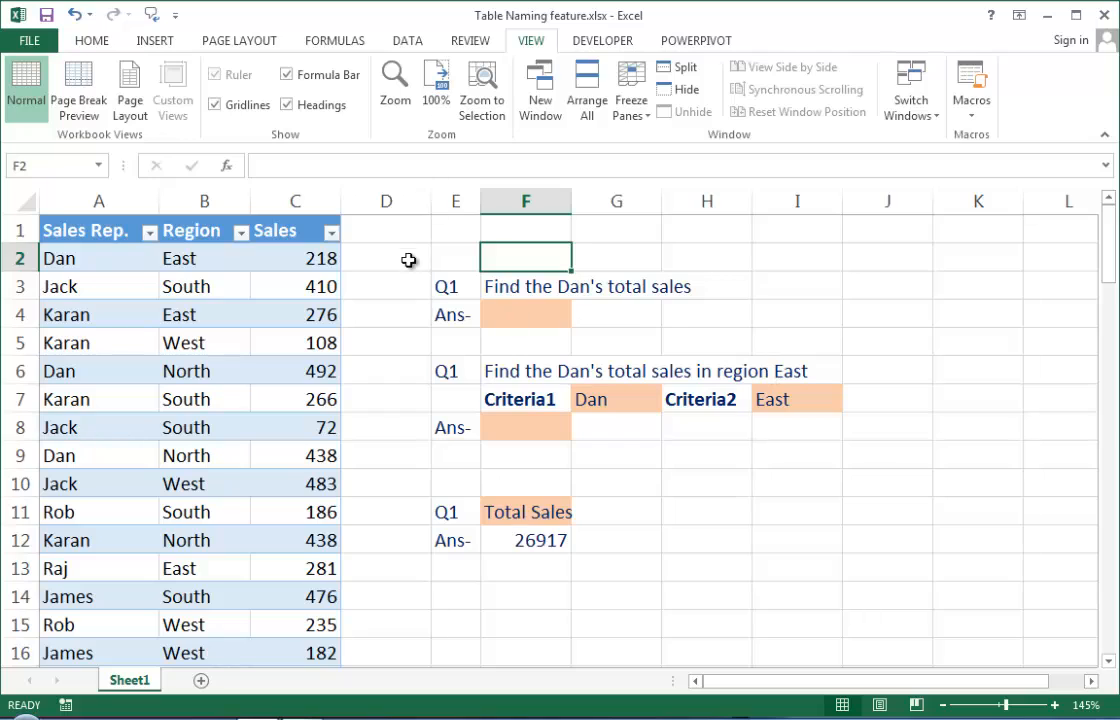
# Try a formula in cell D2 that references the table's whole Sales column.
pyautogui.click(408, 256)
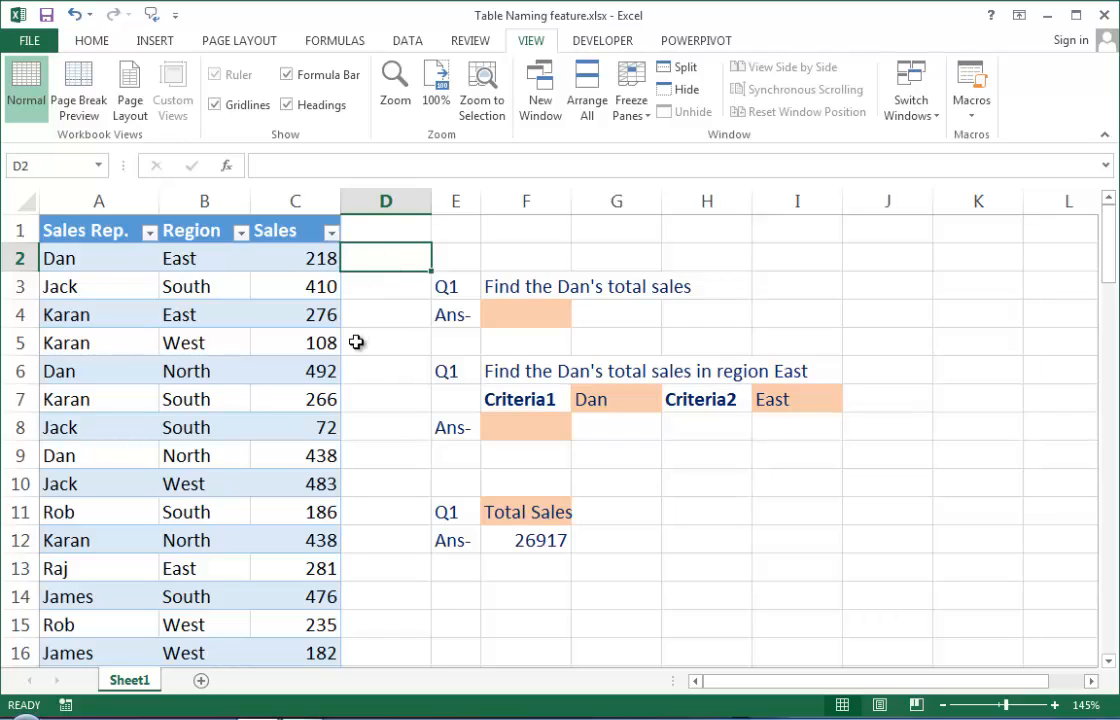
pyautogui.write('=')
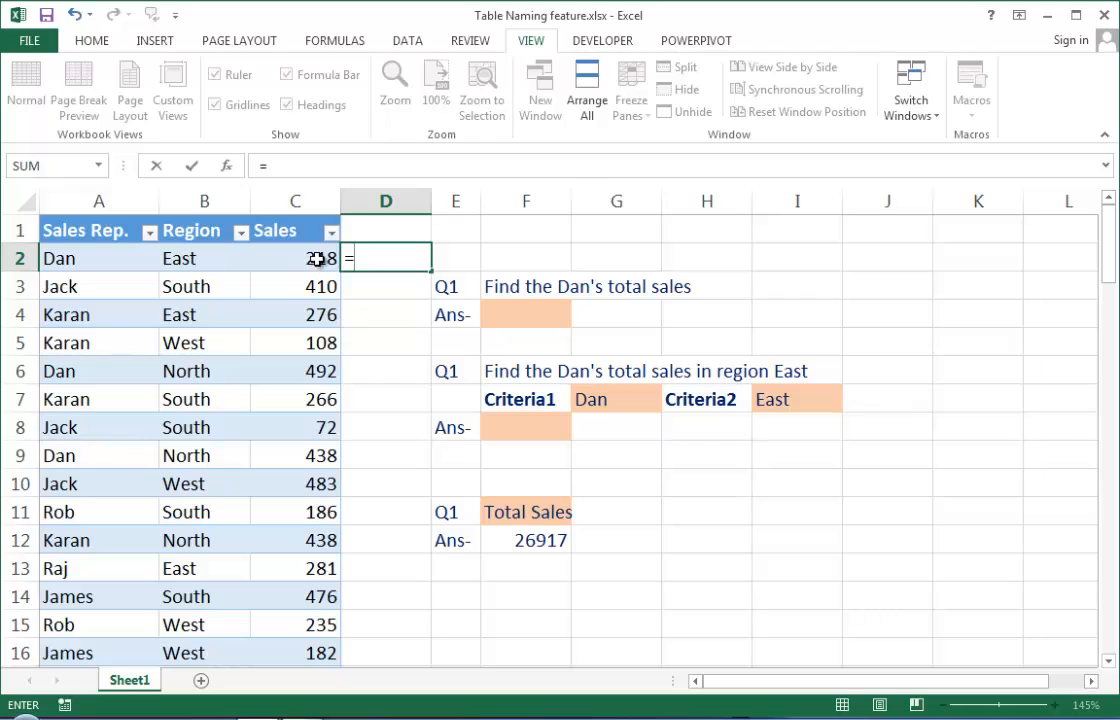
pyautogui.moveTo(312, 252); pyautogui.dragTo(311, 366)
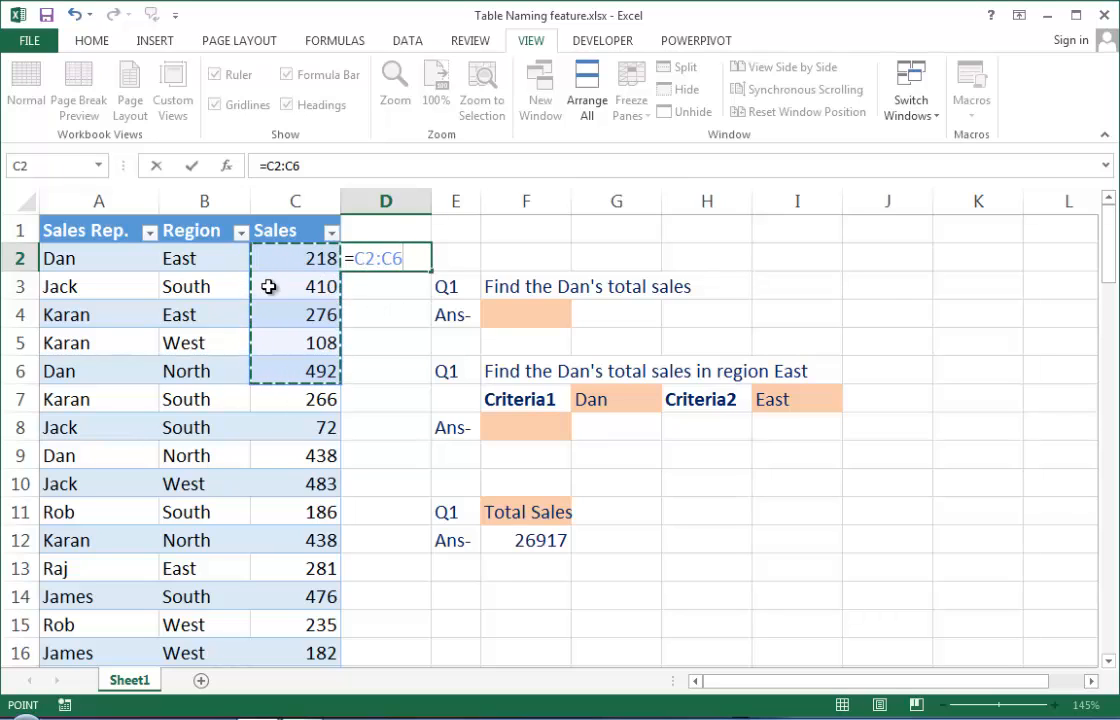
pyautogui.click(327, 256)
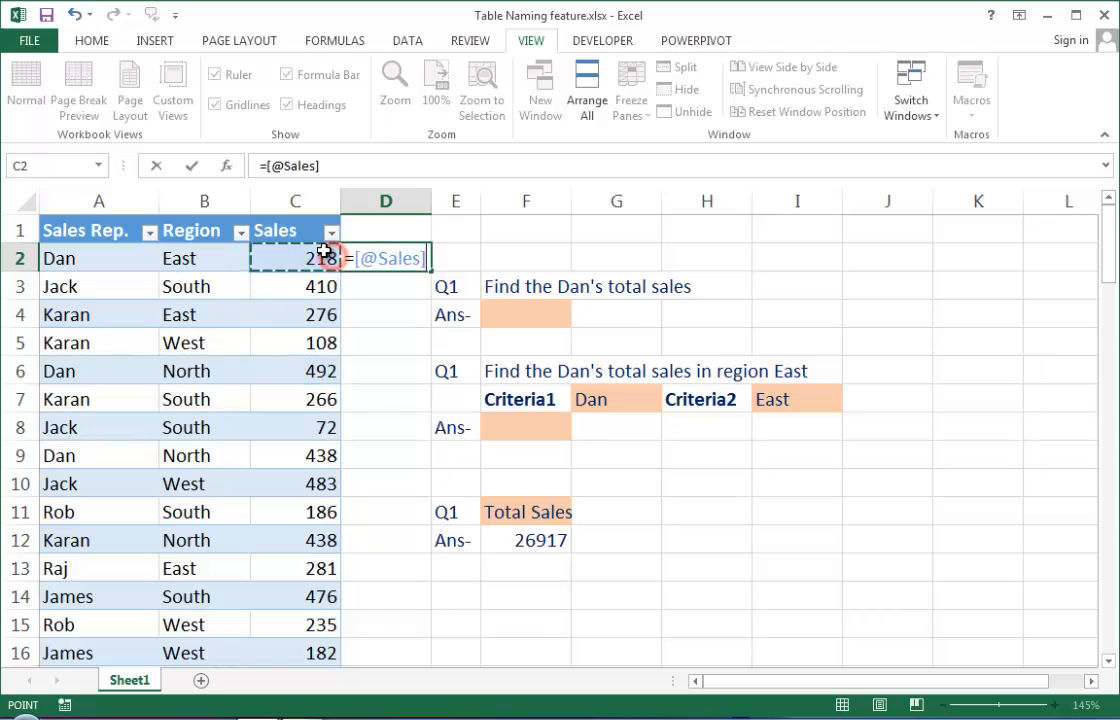
pyautogui.moveTo(327, 253); pyautogui.dragTo(327, 566)
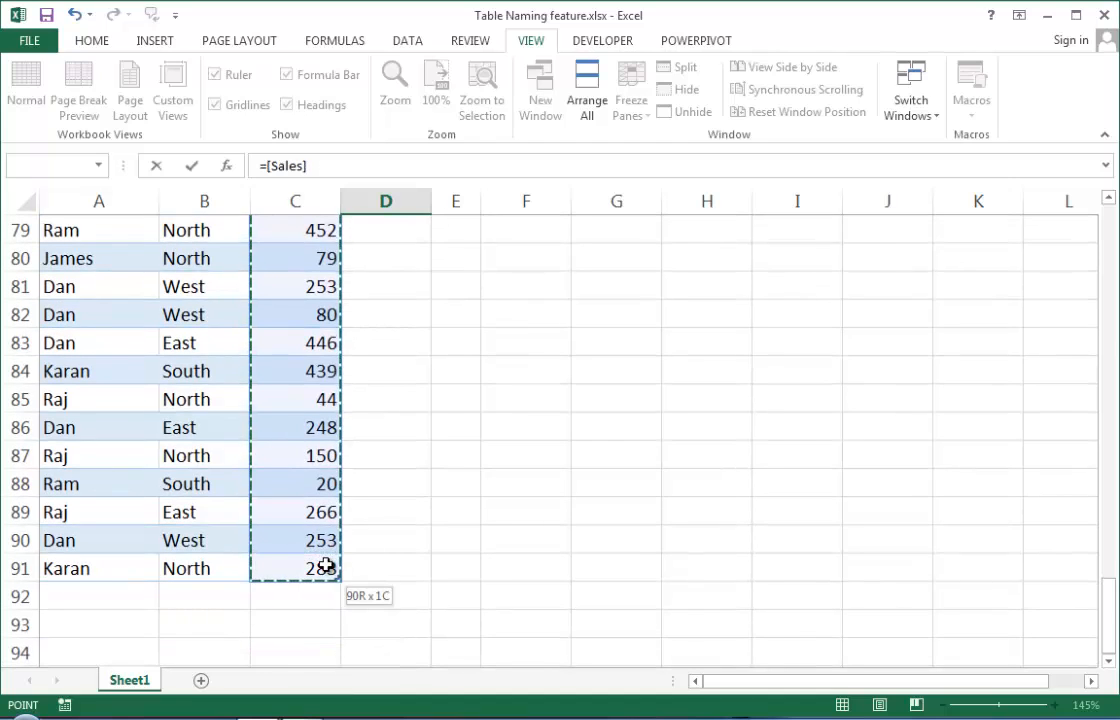
pyautogui.scroll(20, 380, 556)
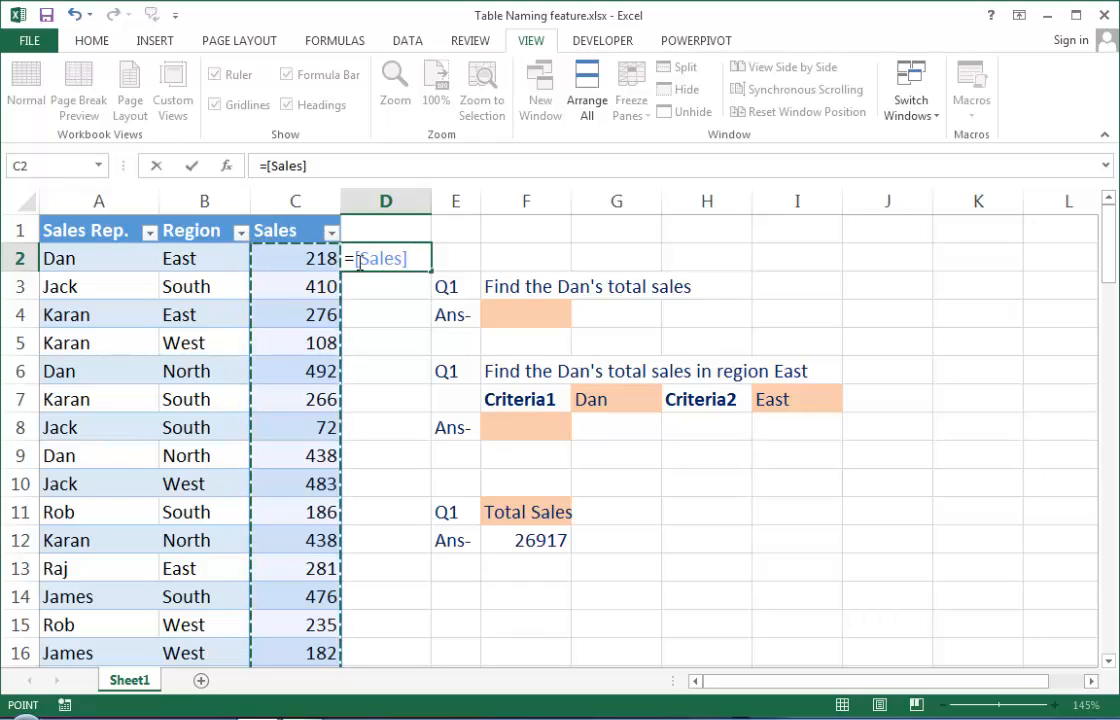
pyautogui.press('Escape')
# Check the name assigned to the sales table in its design properties.
pyautogui.click(206, 281)
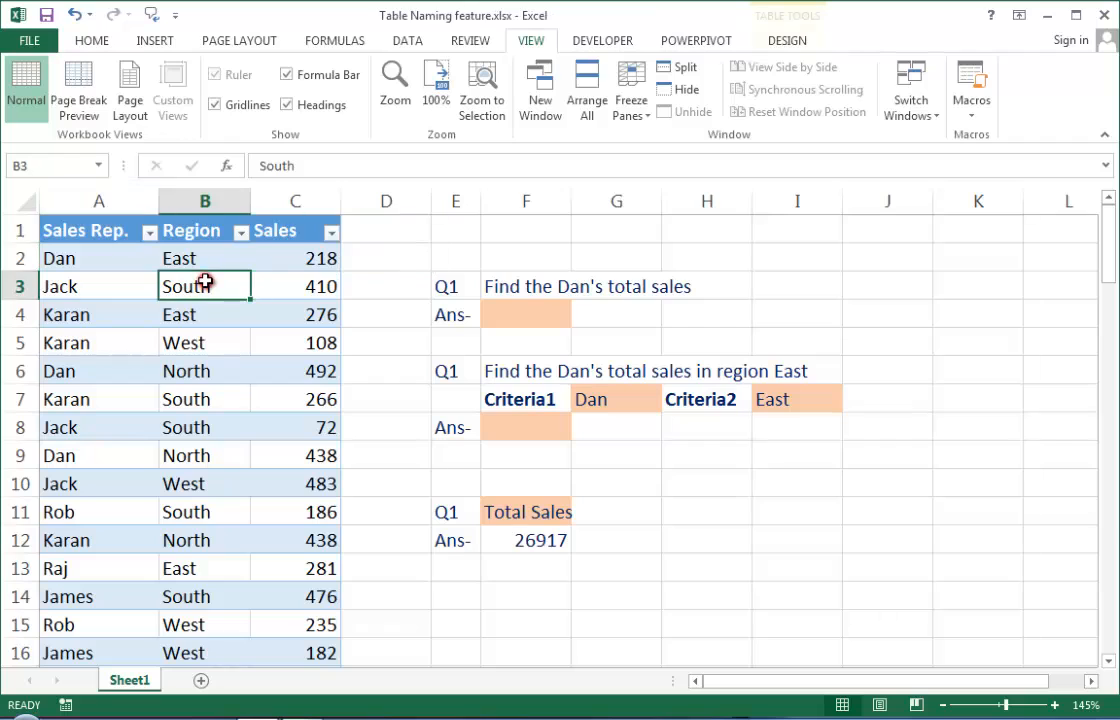
pyautogui.click(787, 40)
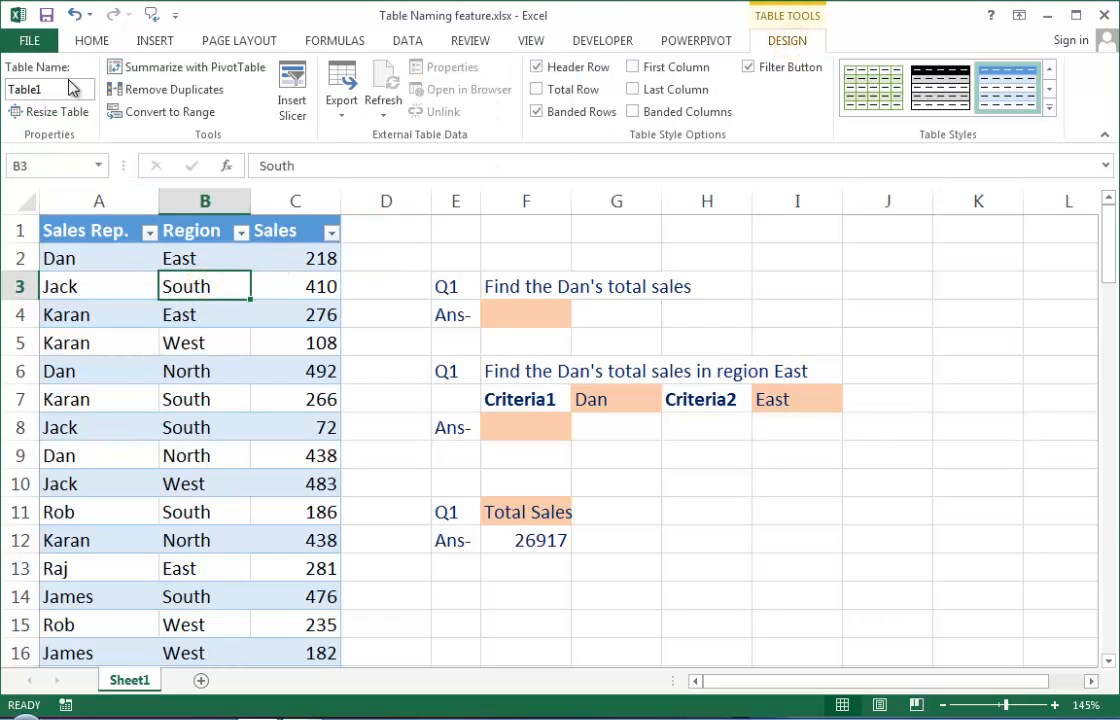
pyautogui.click(40, 88)
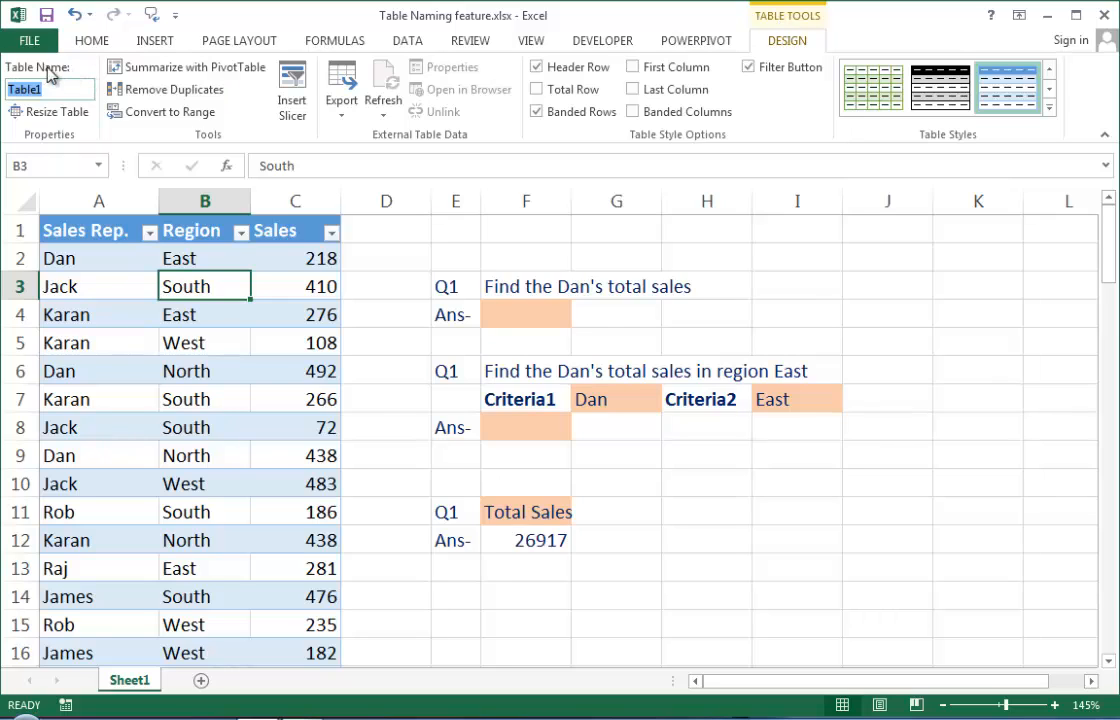
pyautogui.click(383, 304)
pyautogui.click(522, 327)
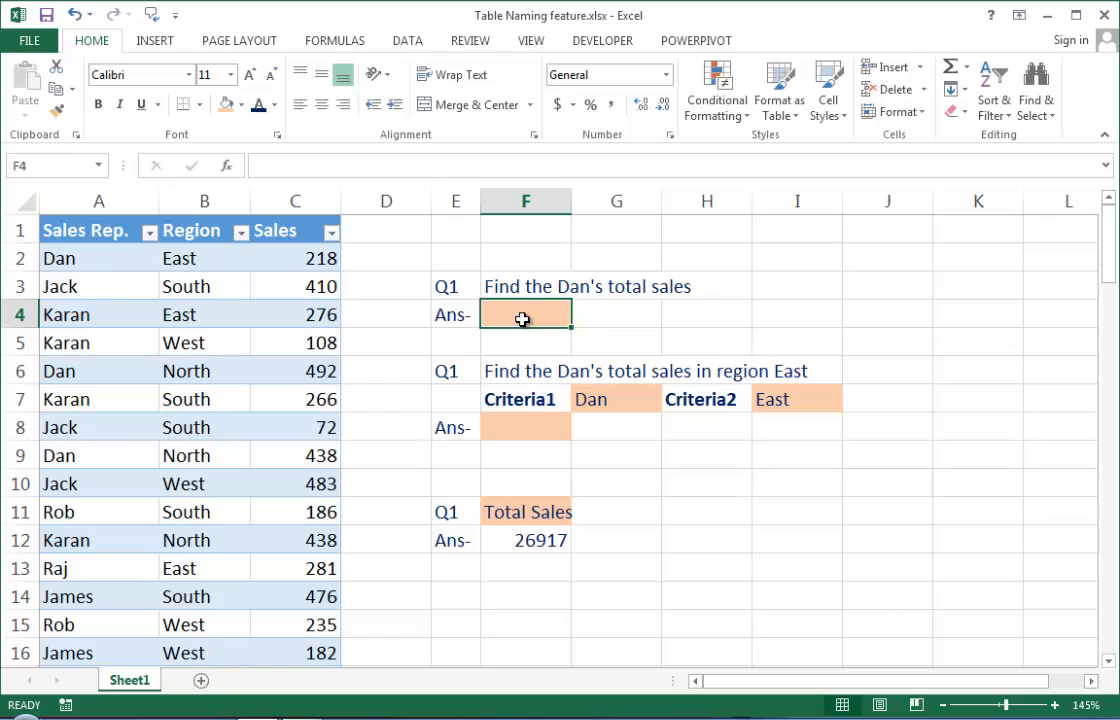
pyautogui.click(667, 322)
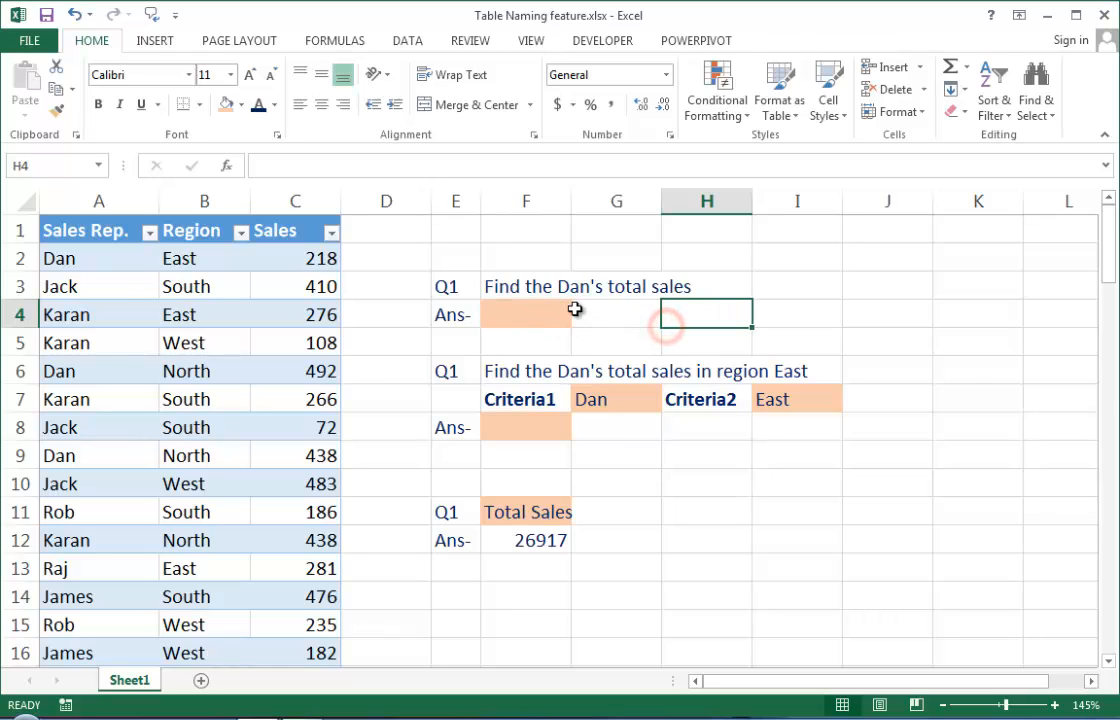
pyautogui.click(474, 286)
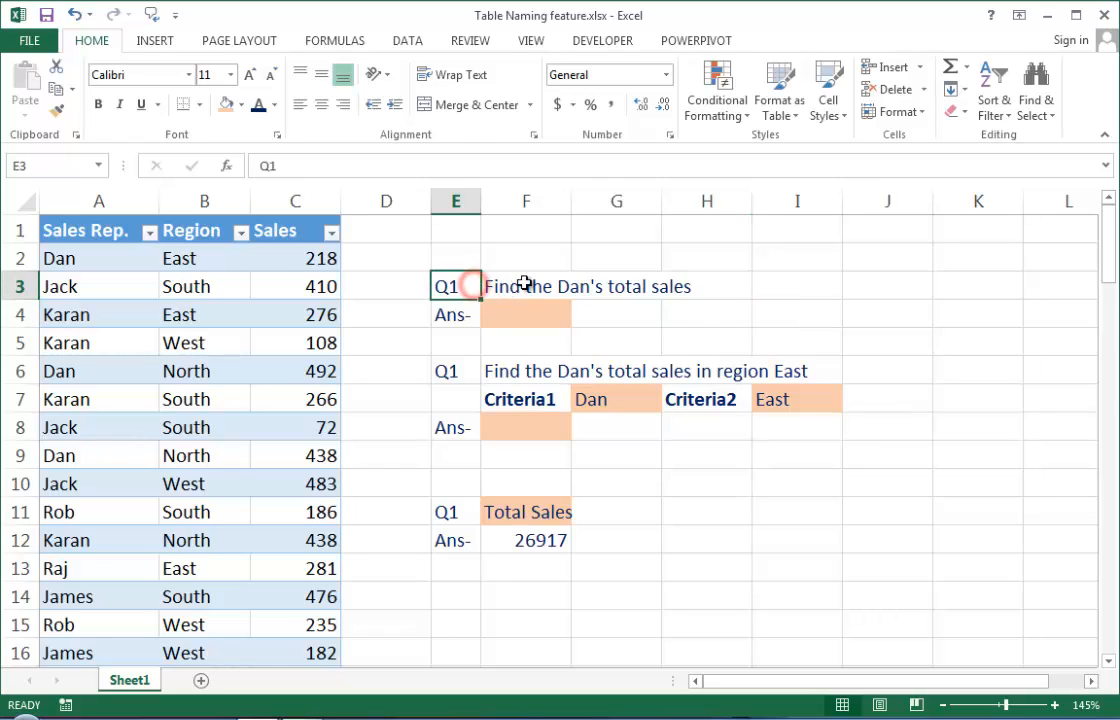
pyautogui.click(523, 287)
pyautogui.click(643, 310)
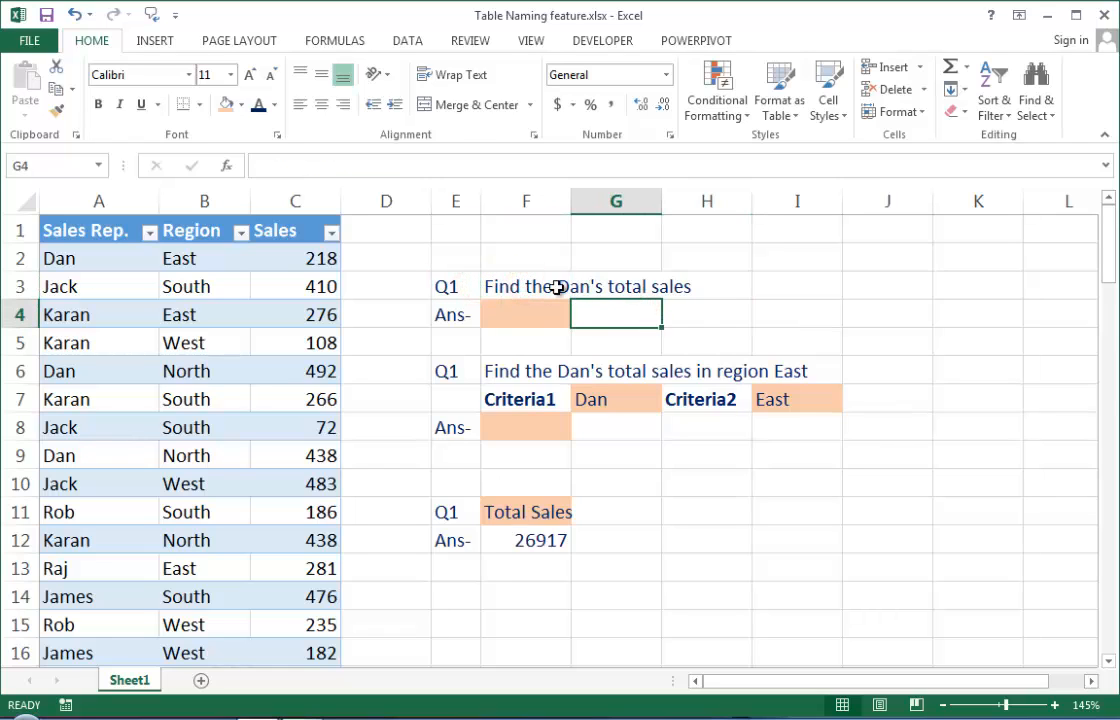
pyautogui.click(505, 314)
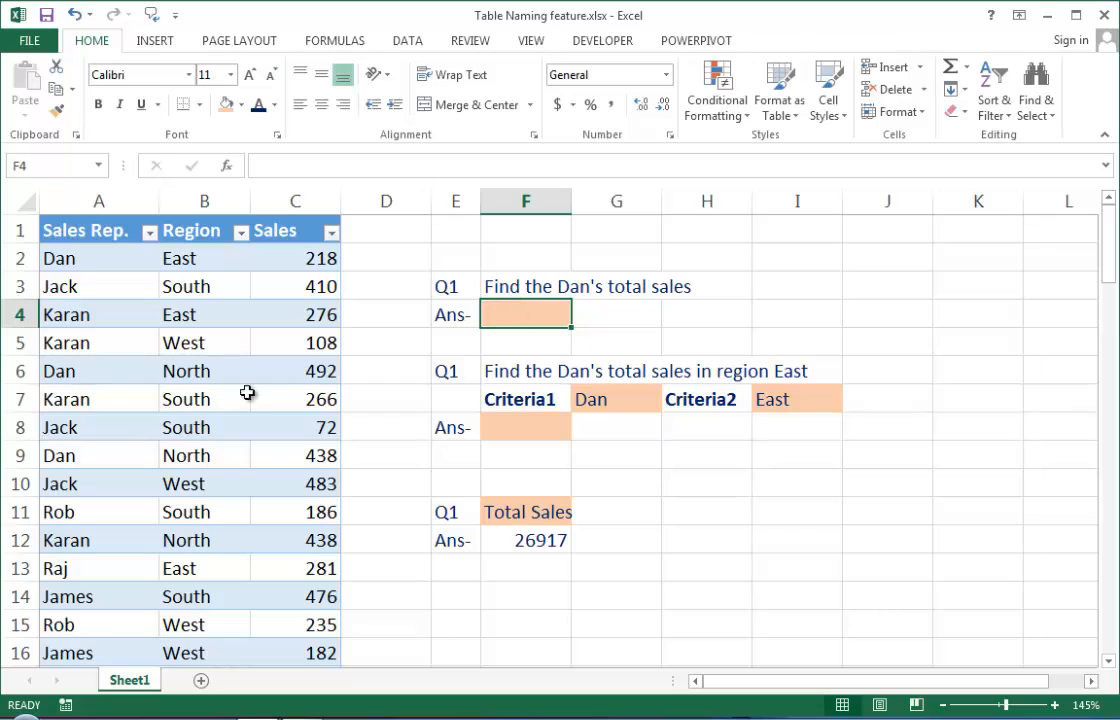
pyautogui.write('=')
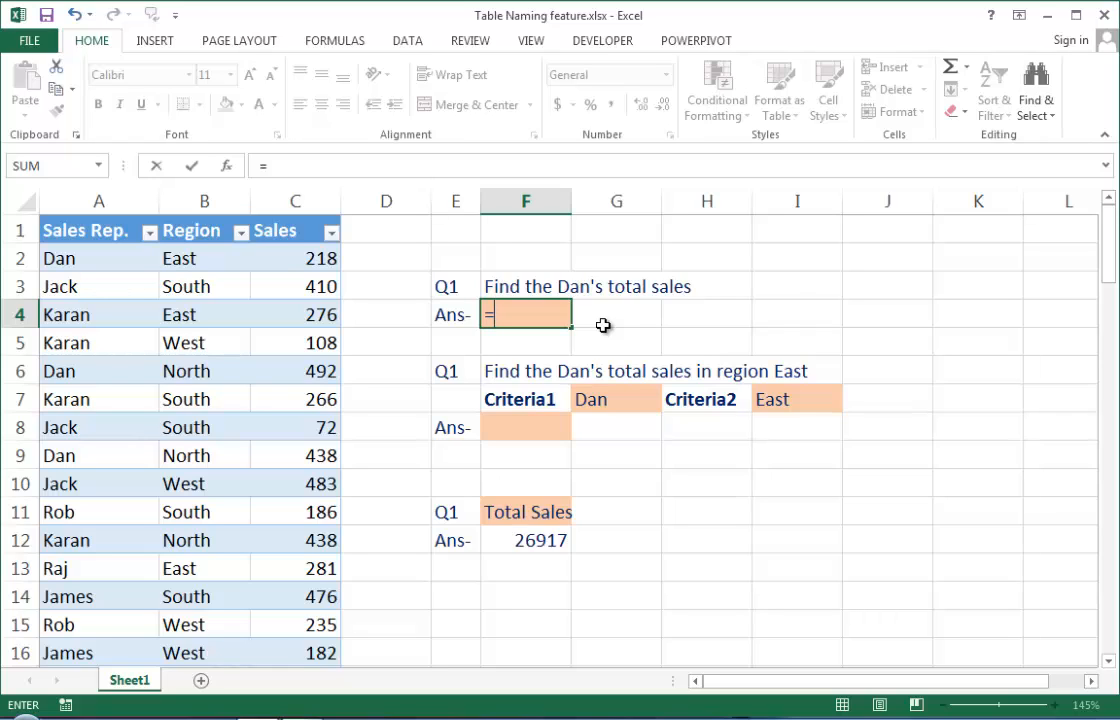
pyautogui.write('su')
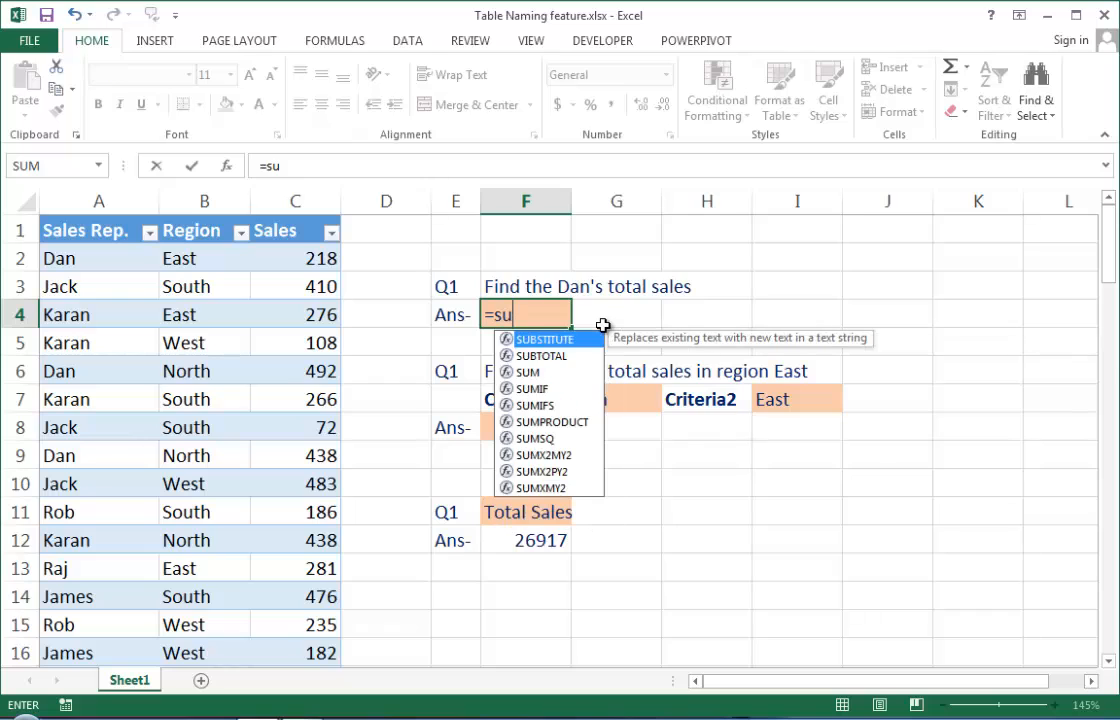
pyautogui.write('m')
pyautogui.press('Down')
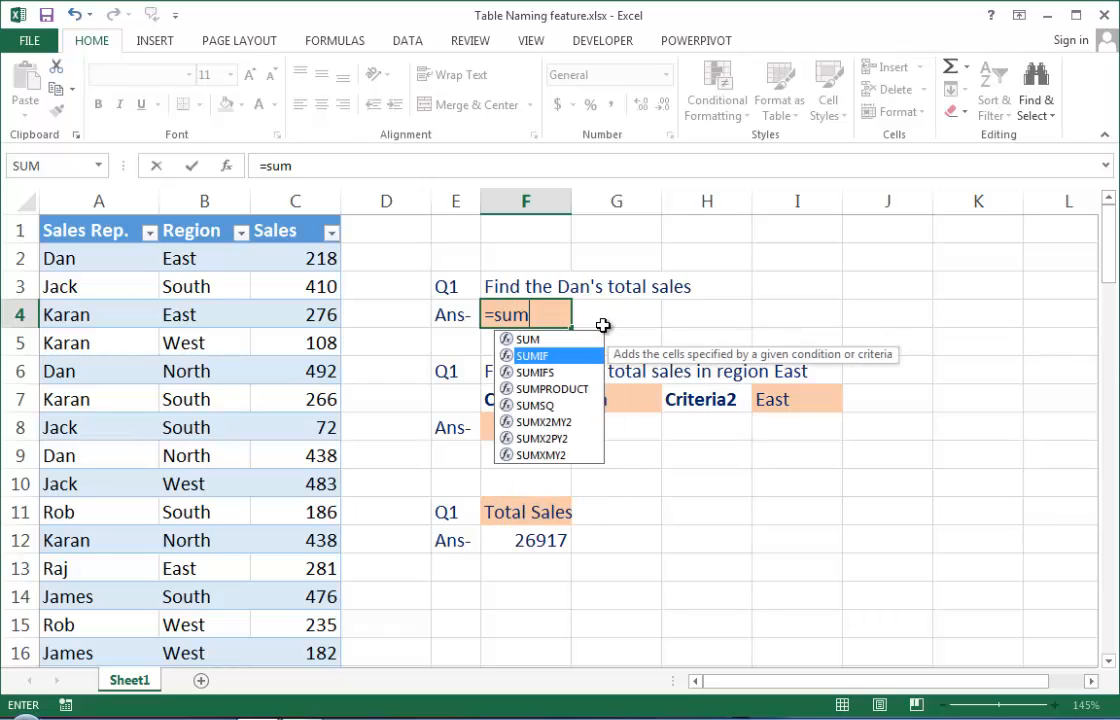
pyautogui.press('Tab')
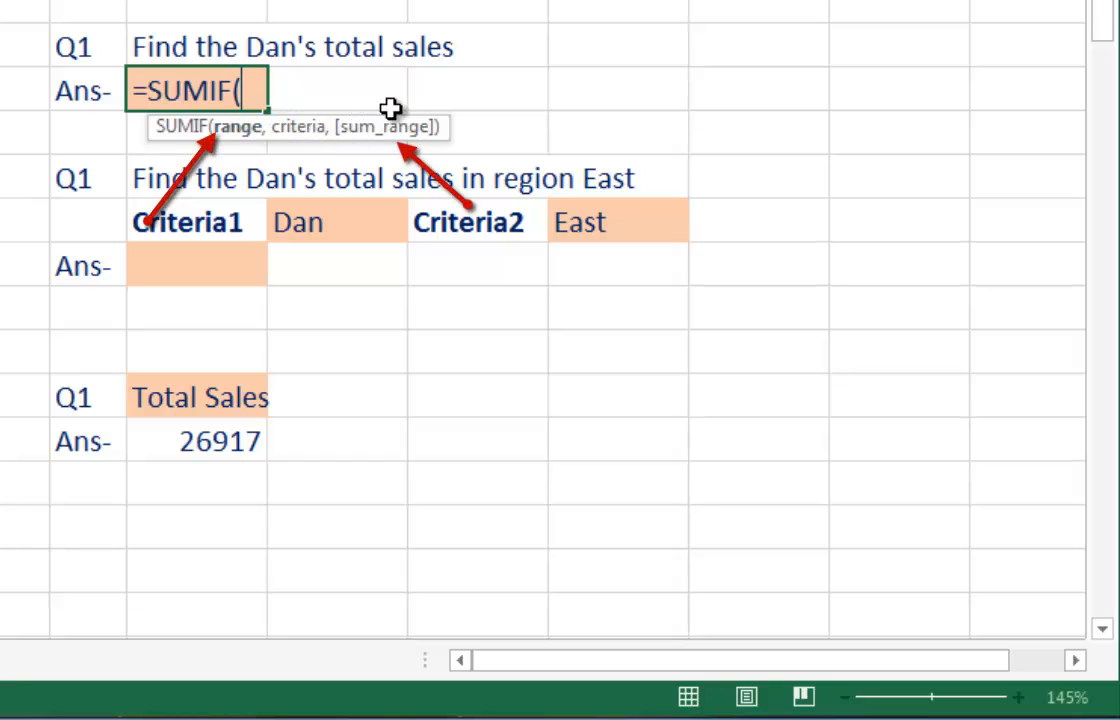
pyautogui.click(305, 92)
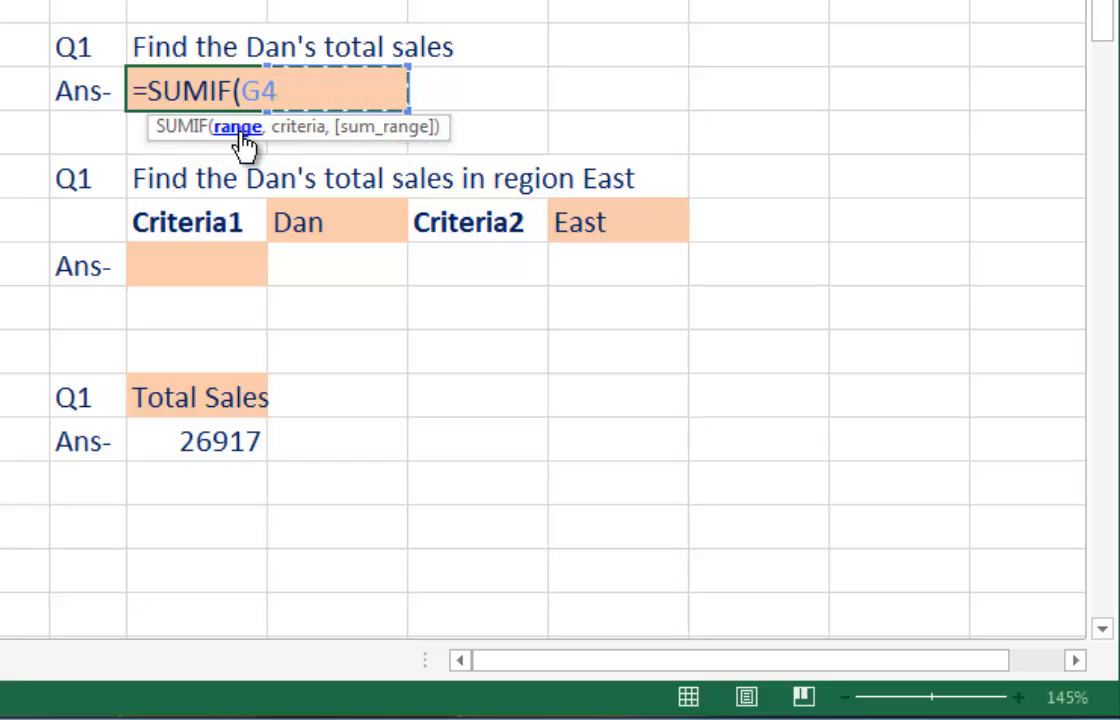
pyautogui.press('Escape')
pyautogui.click(272, 50)
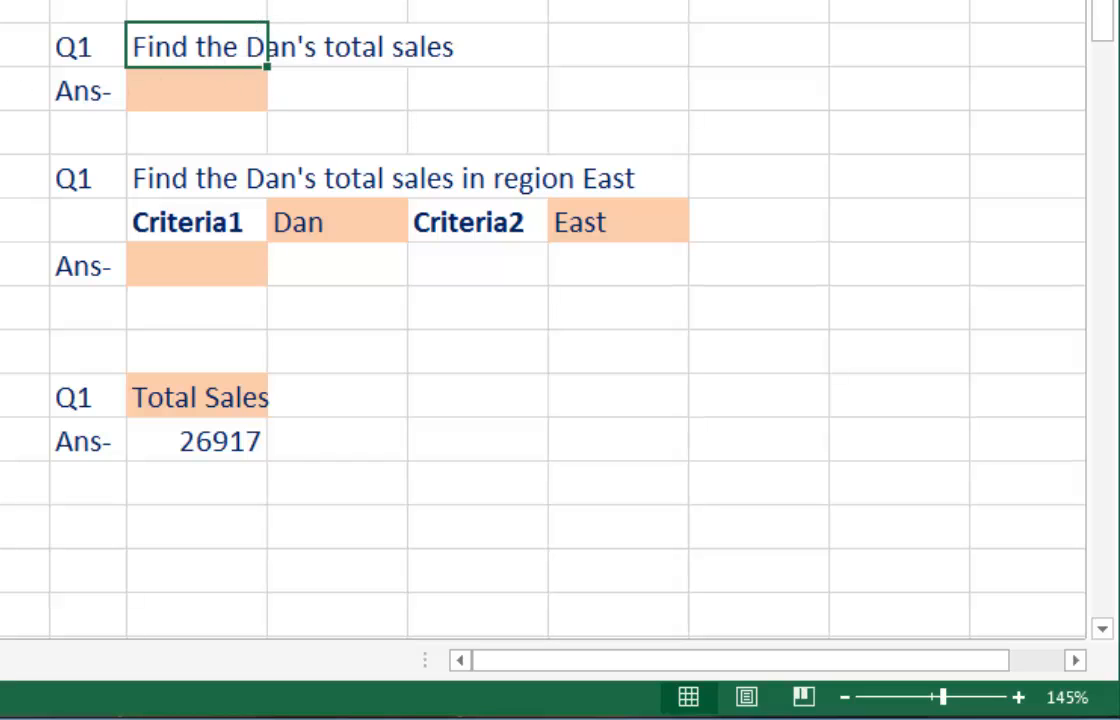
# Try a SUMIF formula in cell F4 with the table's whole Sales Rep. column selected as the range.
pyautogui.click(220, 86)
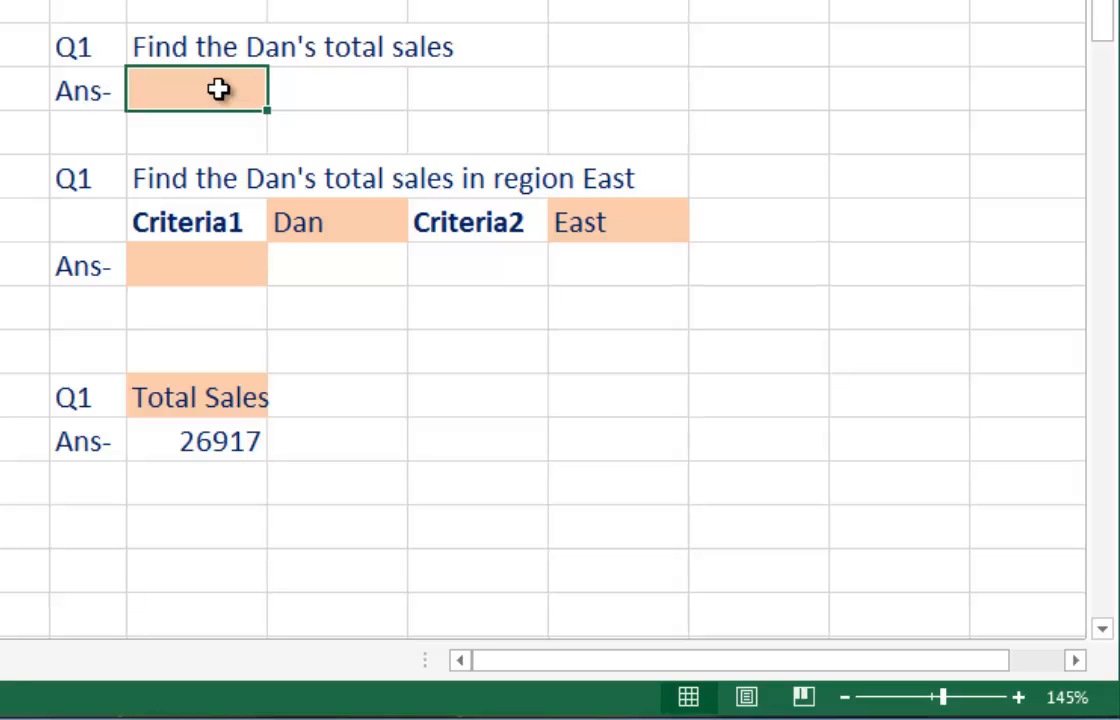
pyautogui.write('=')
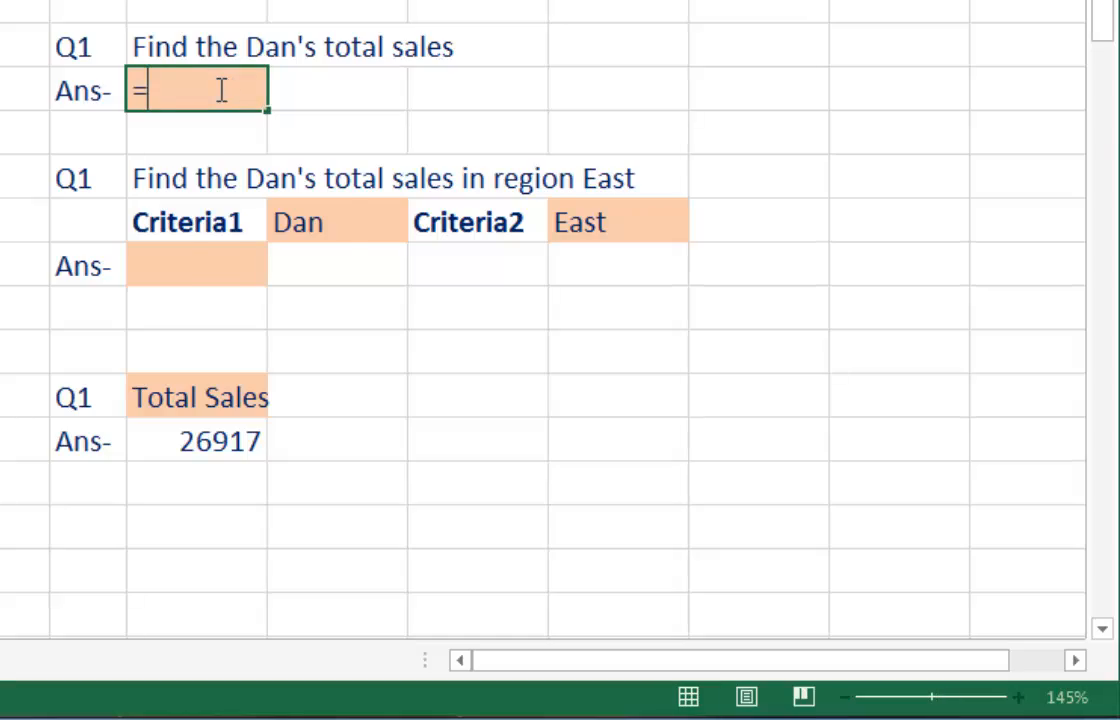
pyautogui.write('sumi')
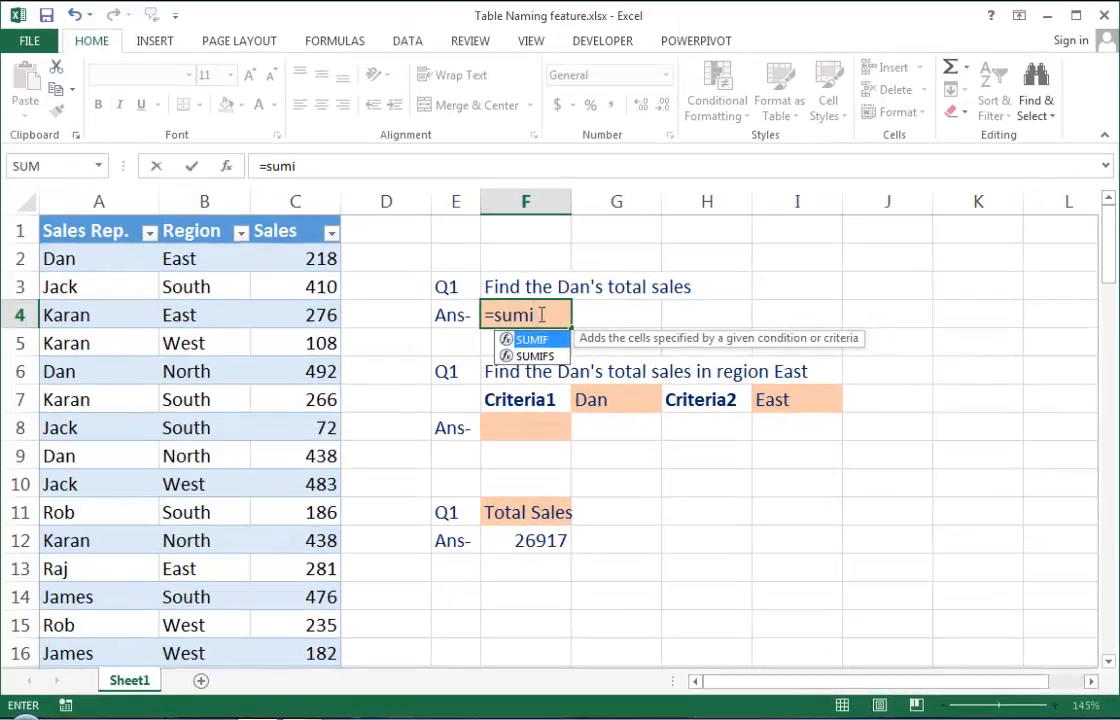
pyautogui.press('Tab')
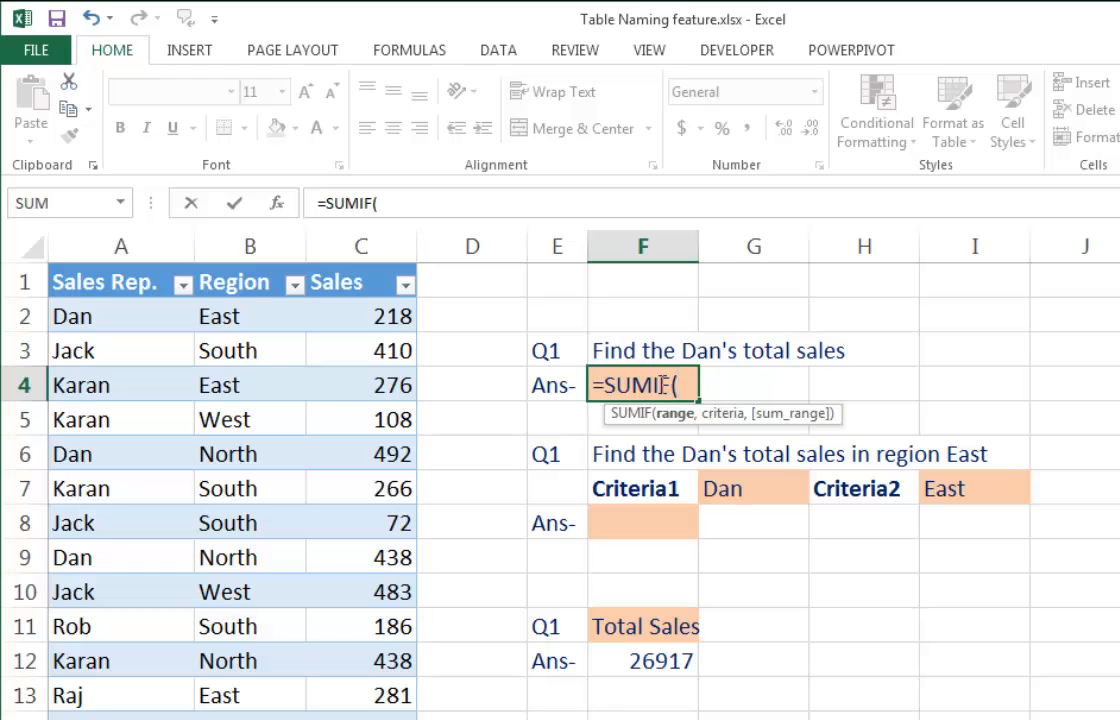
pyautogui.click(88, 316)
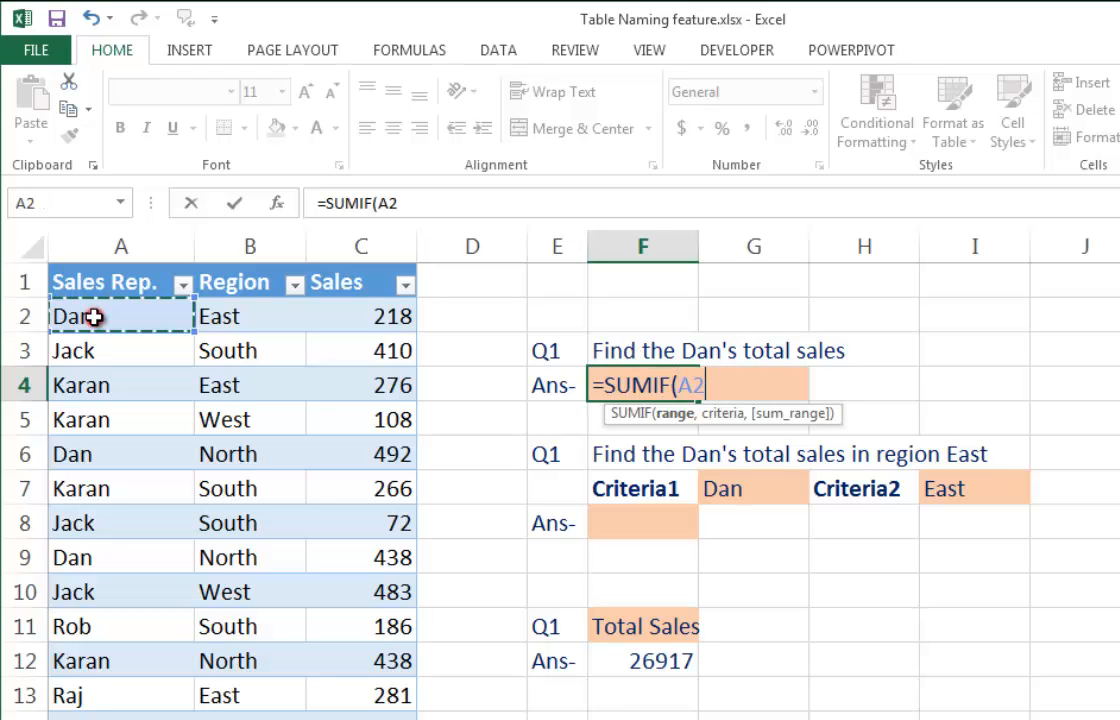
pyautogui.scroll(-20, 92, 344)
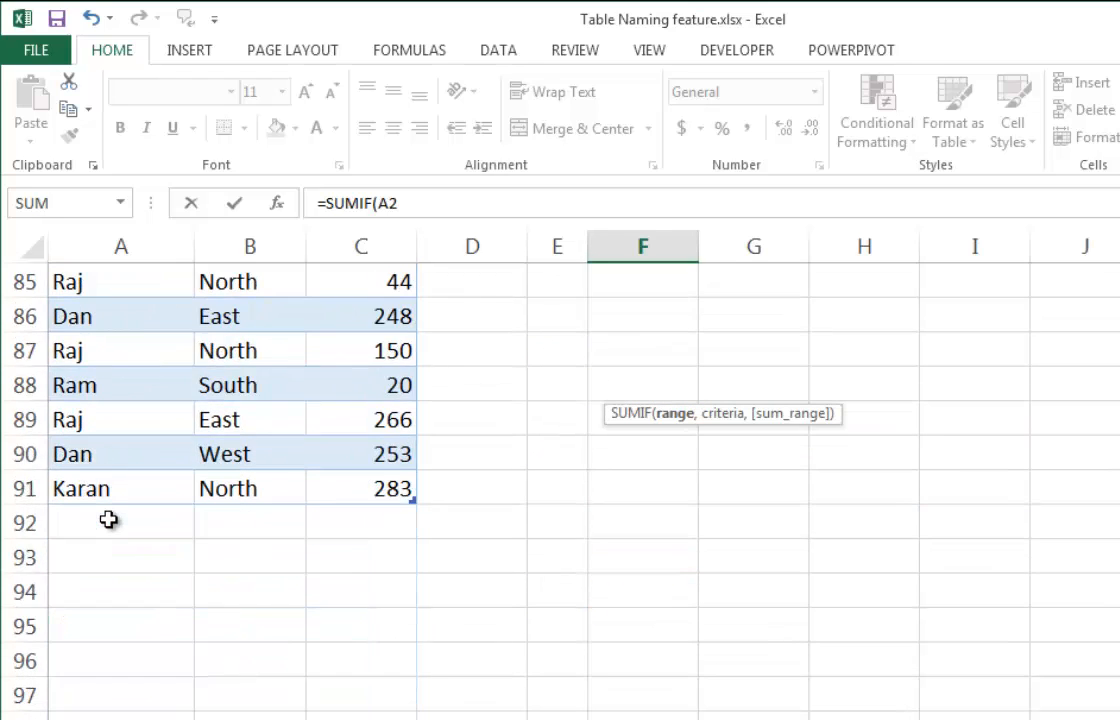
pyautogui.keyDown('shift'); pyautogui.click(108, 490); pyautogui.keyUp('shift')
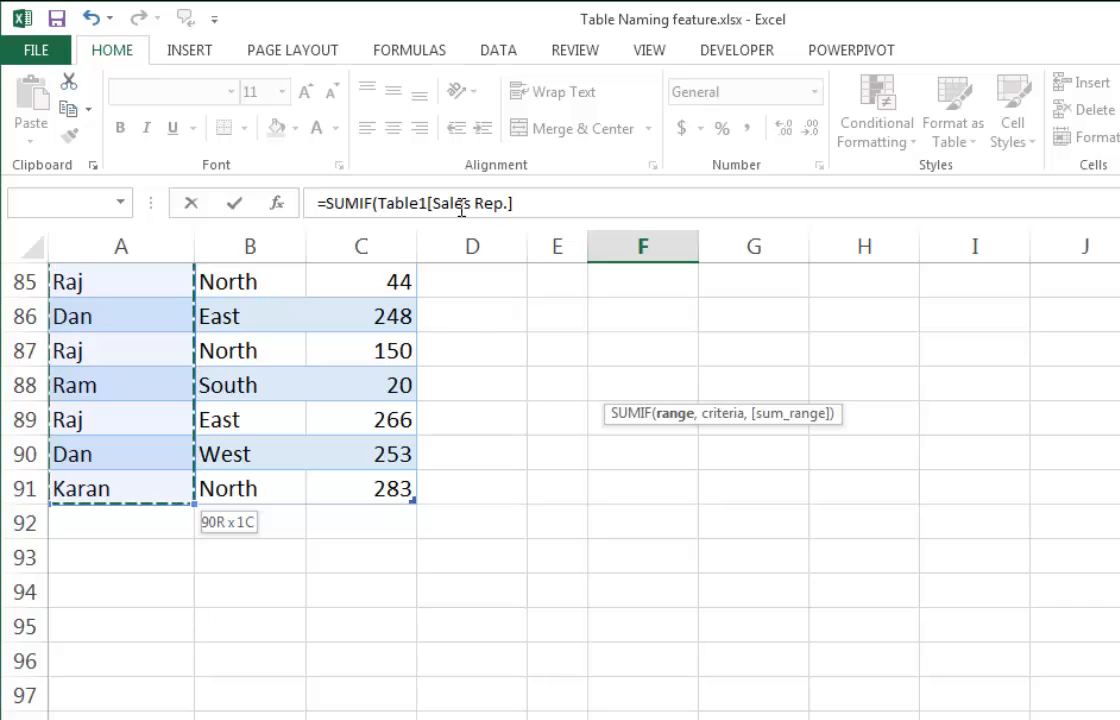
pyautogui.scroll(5, 466, 324)
pyautogui.scroll(20, 466, 324)
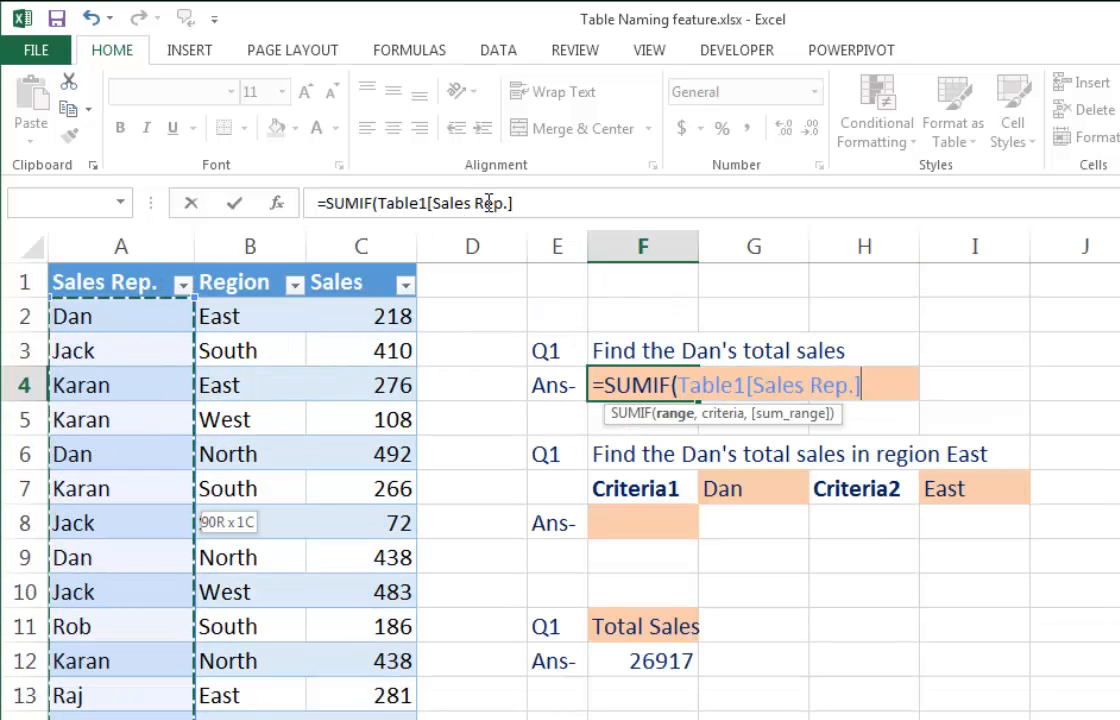
pyautogui.press('Escape')
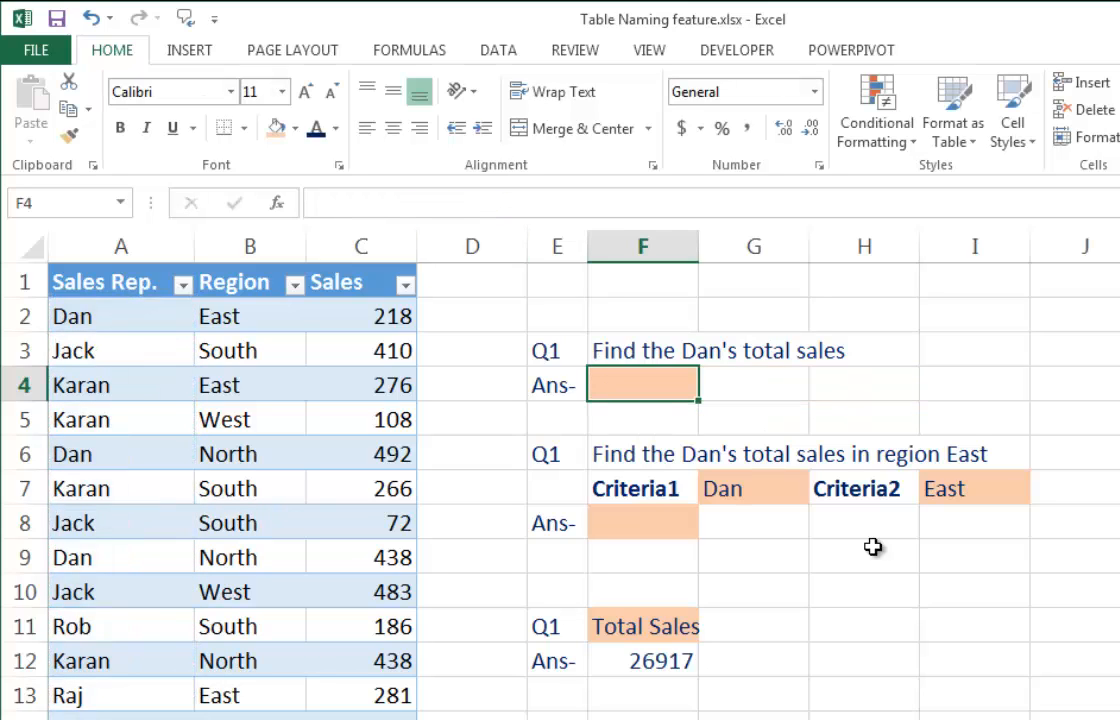
# Start a SUMIF formula in cell F4 with Table1[Sales Rep.] as the range.
pyautogui.write('=')
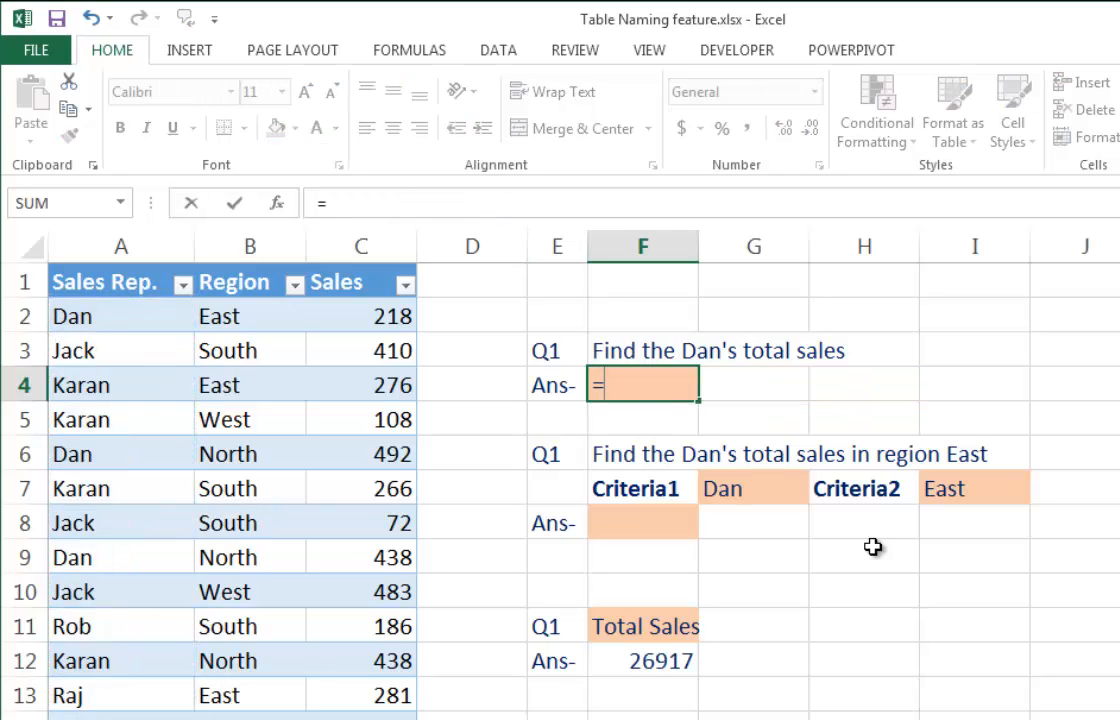
pyautogui.write('sumi')
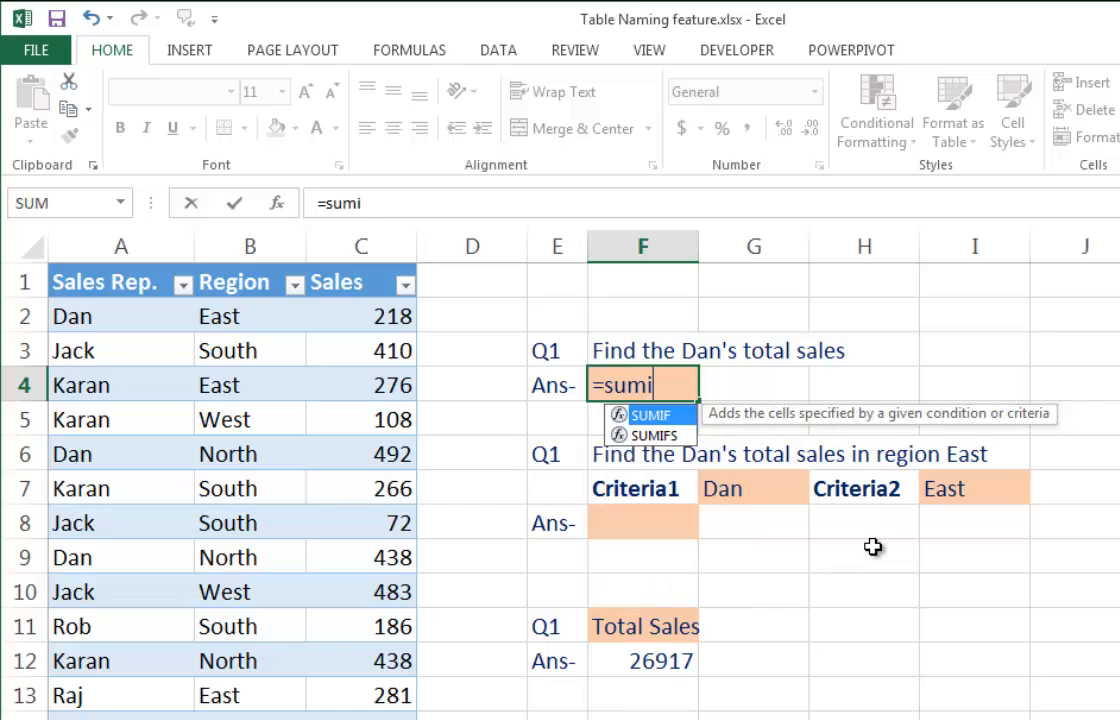
pyautogui.press('Tab')
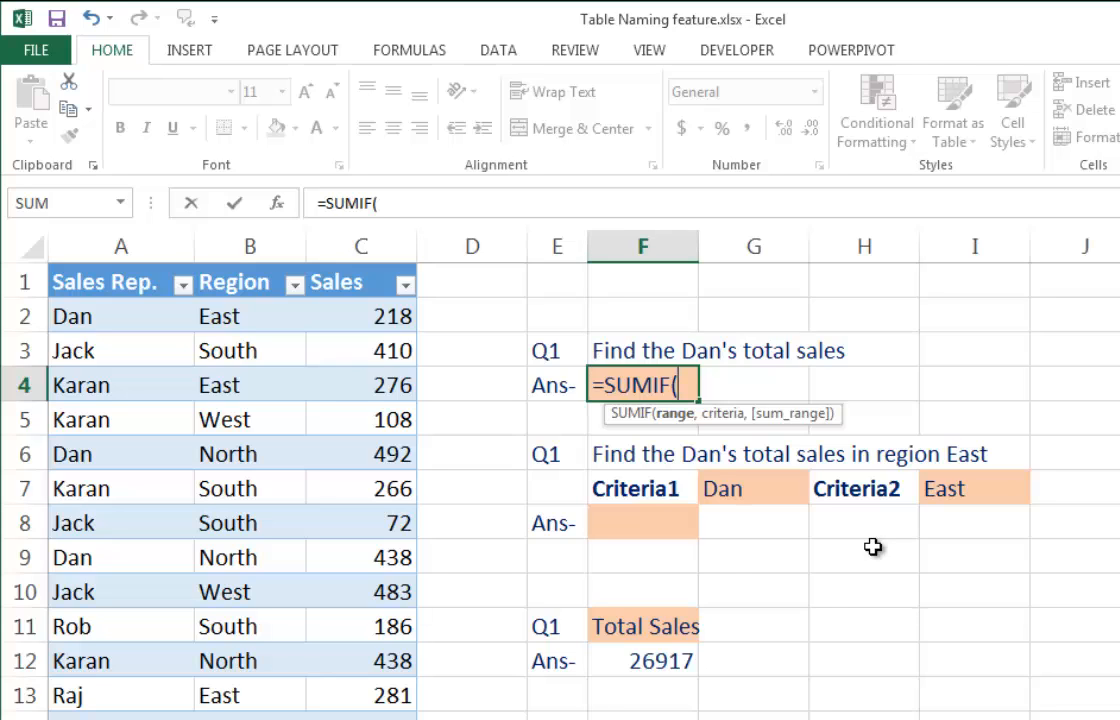
pyautogui.write('ta')
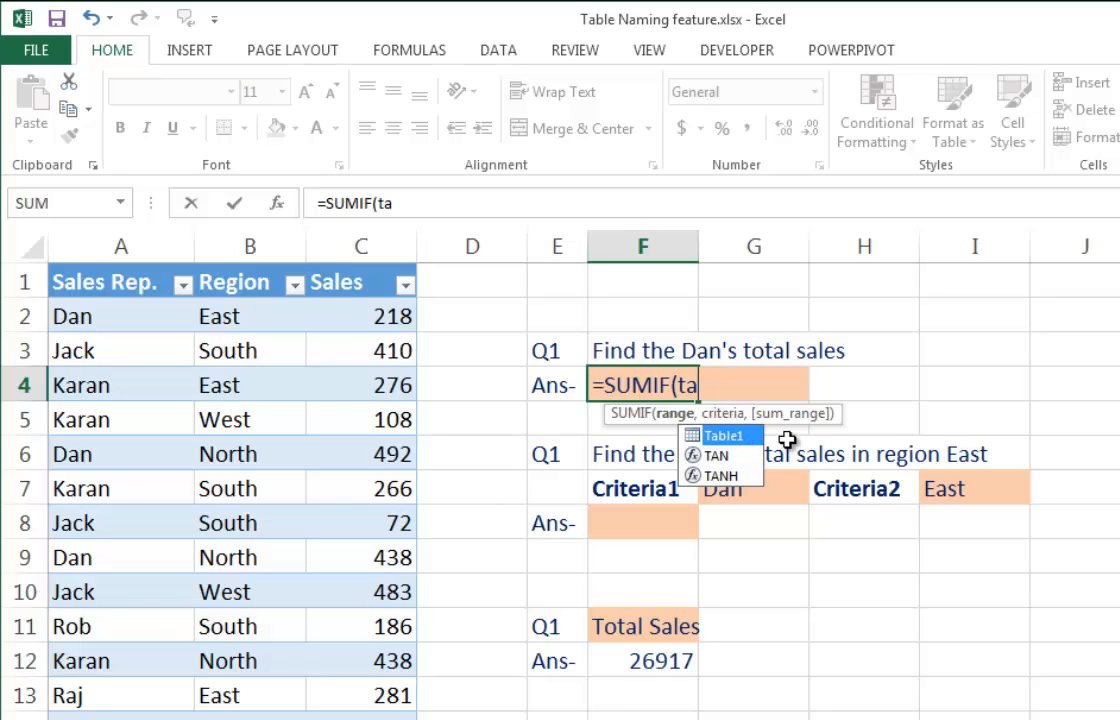
pyautogui.press('Tab')
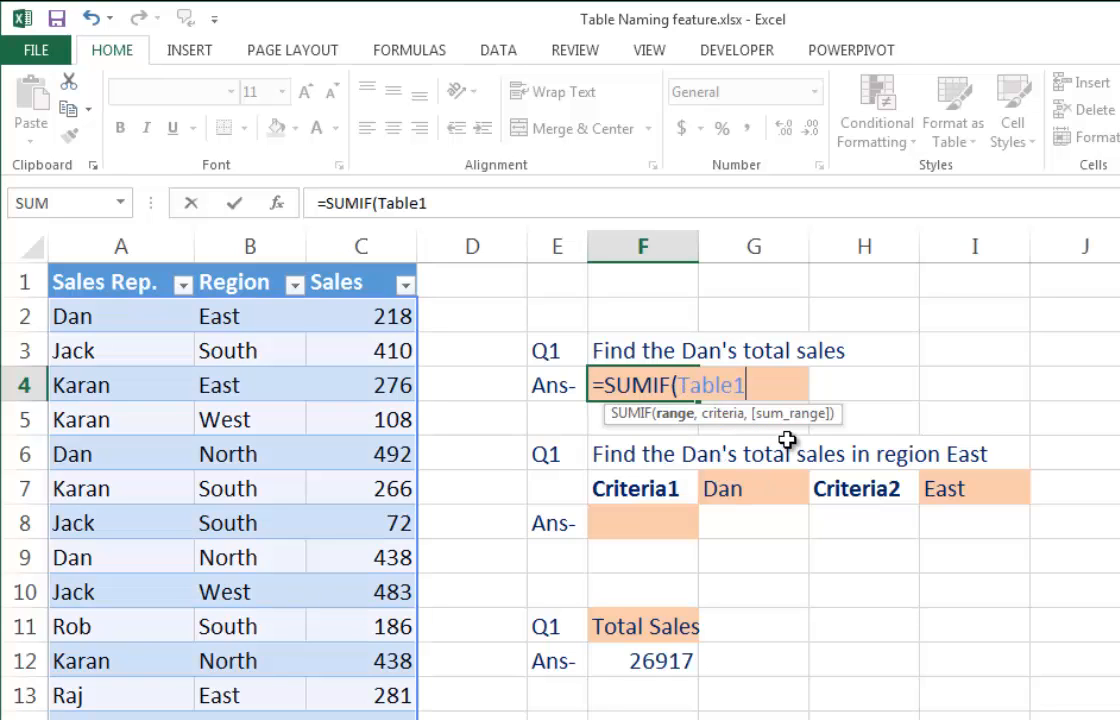
pyautogui.write('[')
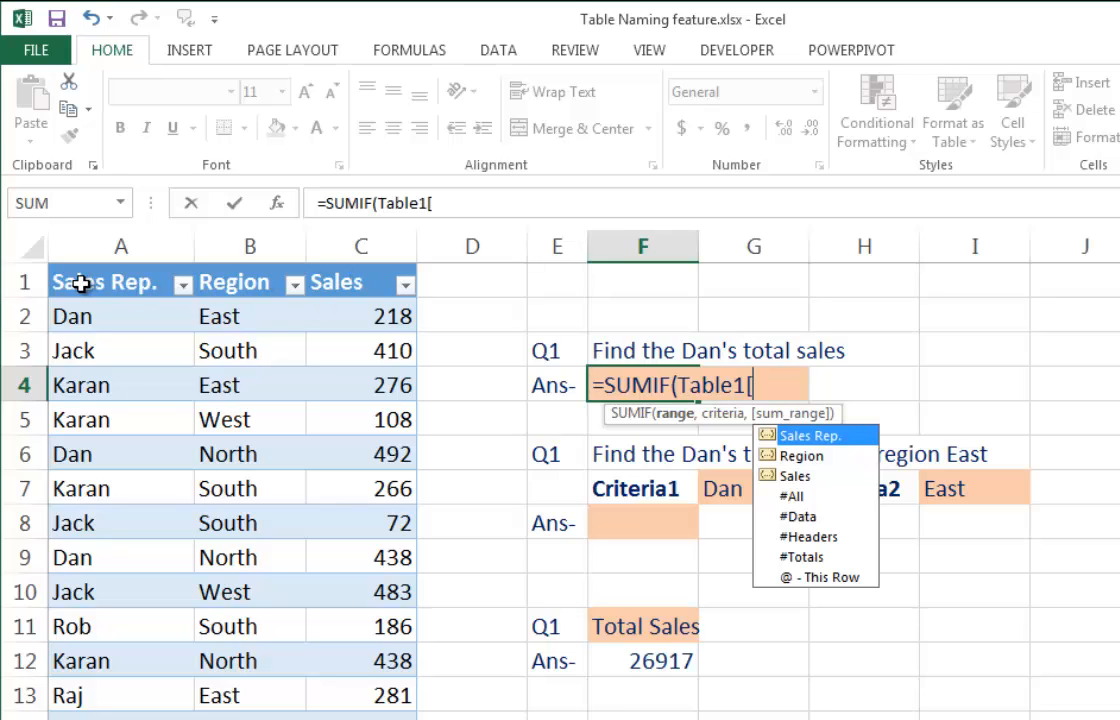
pyautogui.doubleClick(800, 437)
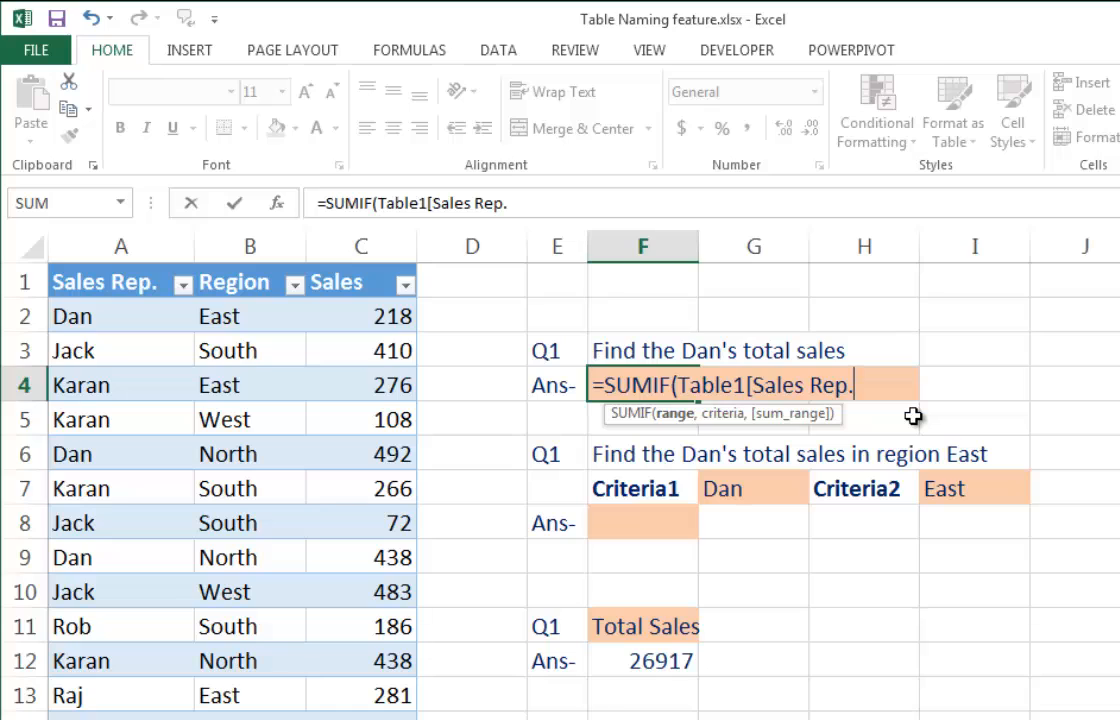
pyautogui.write('],')
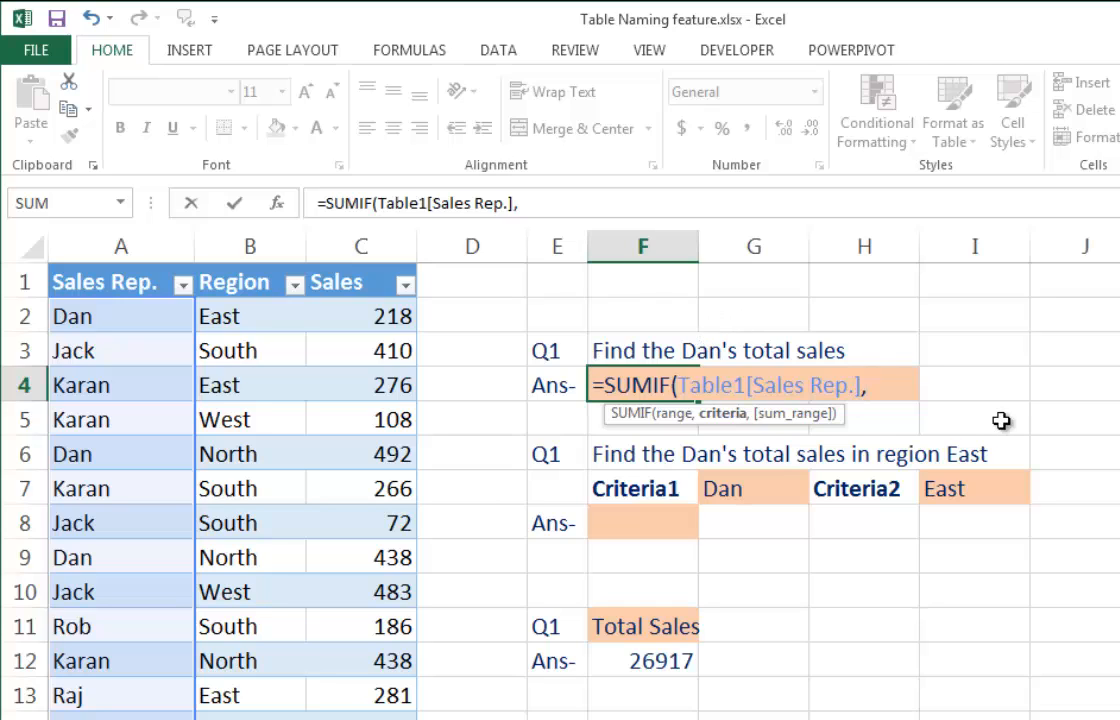
# Complete the SUMIF with the sales rep named in the first question as criterion and Table1[Sales] as the sum range.
pyautogui.write('"Dan')
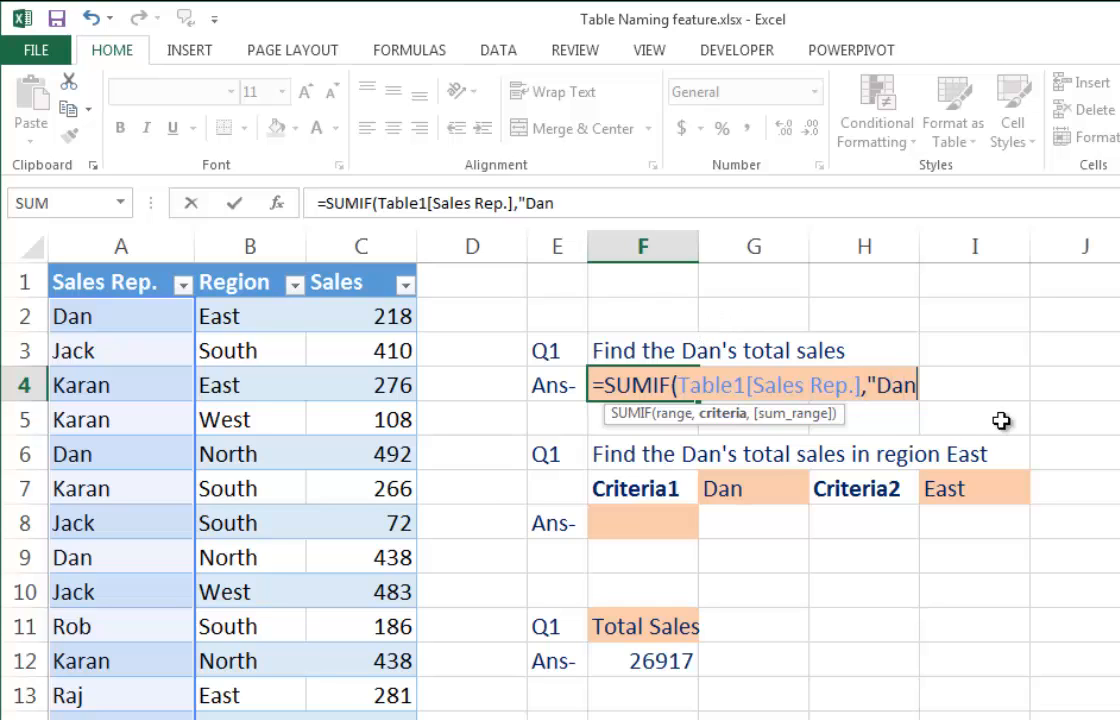
pyautogui.write('"')
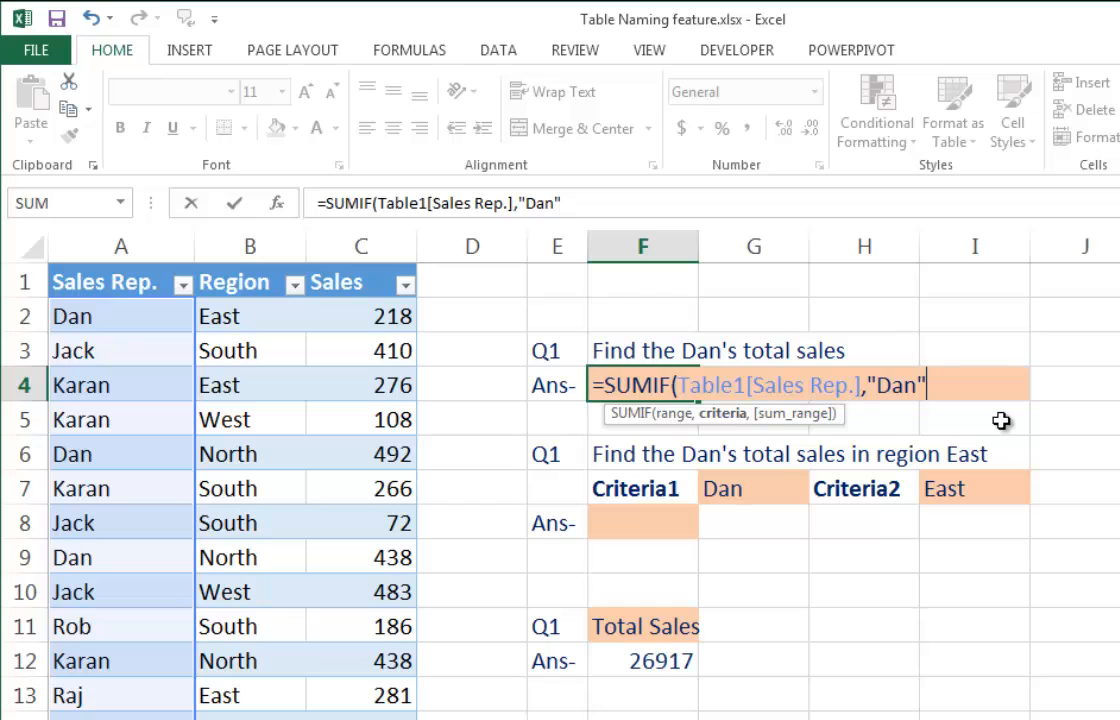
pyautogui.write(',')
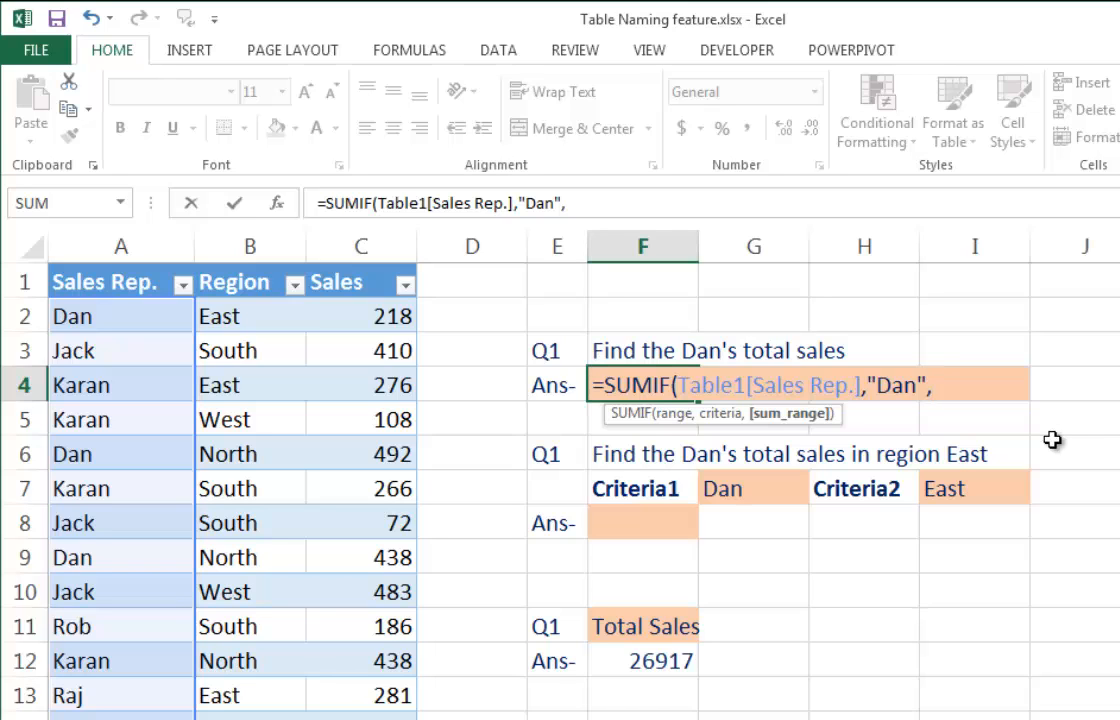
pyautogui.write('ta')
pyautogui.press('Tab')
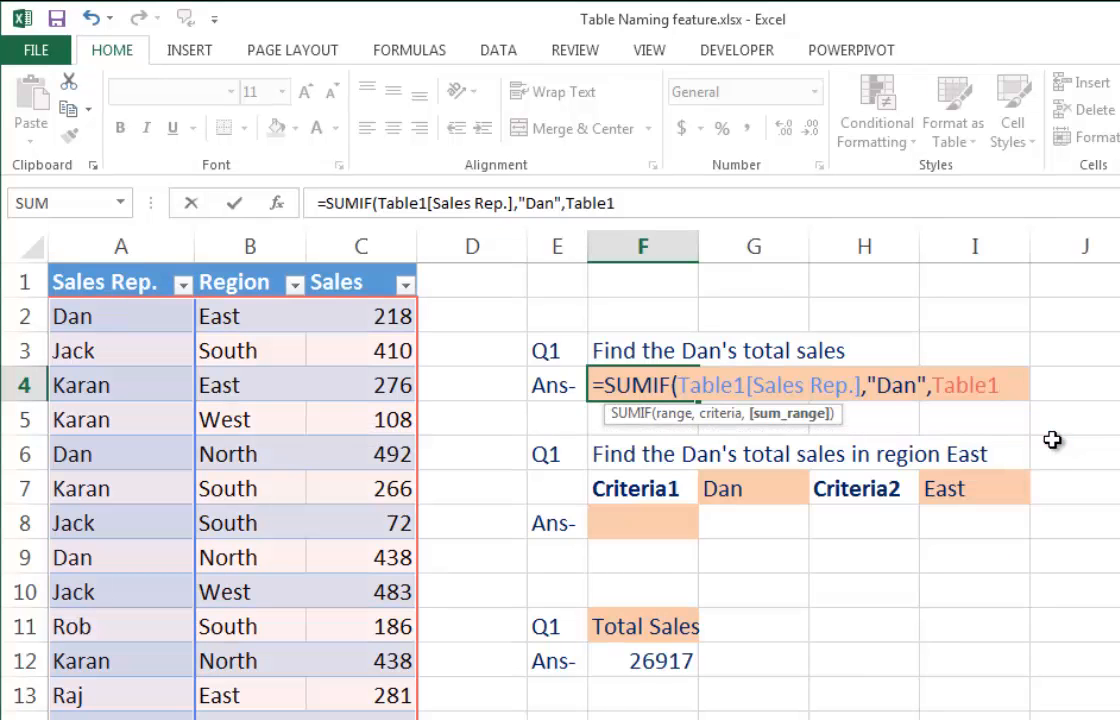
pyautogui.write('[')
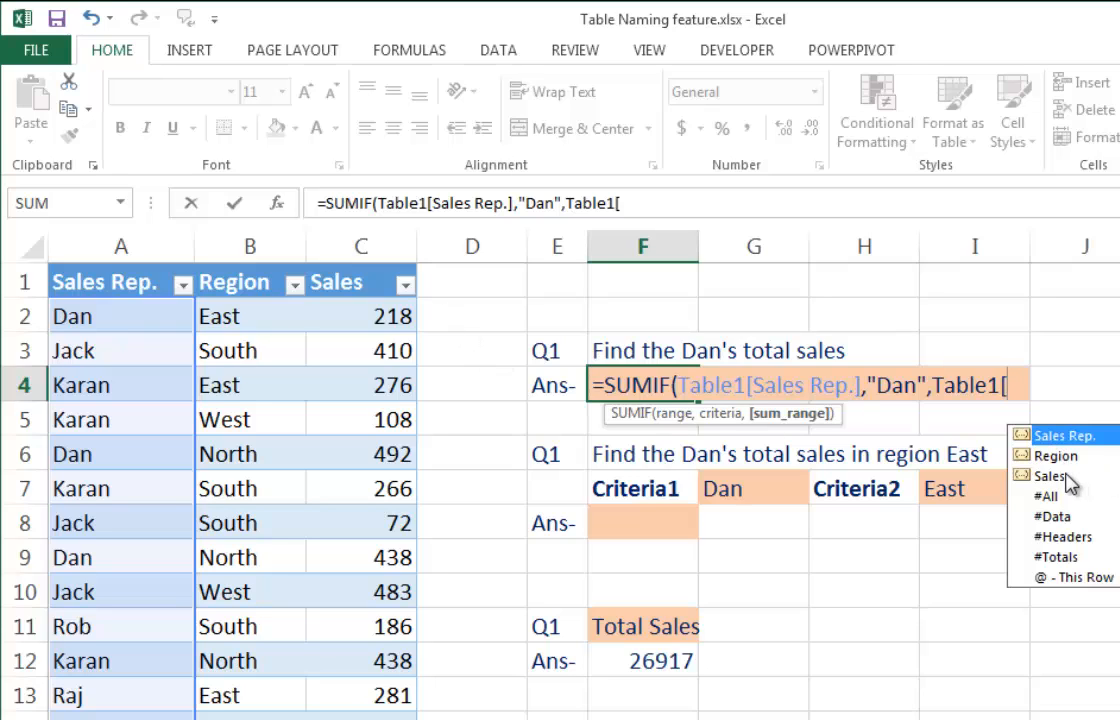
pyautogui.doubleClick(1045, 477)
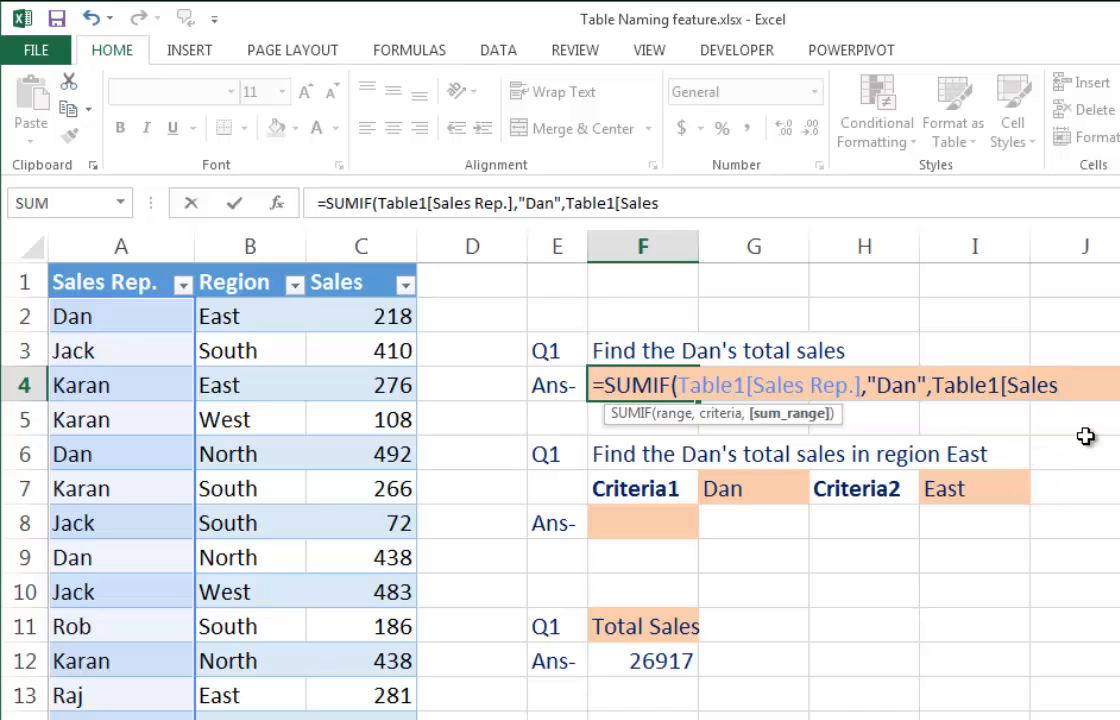
pyautogui.write(']')
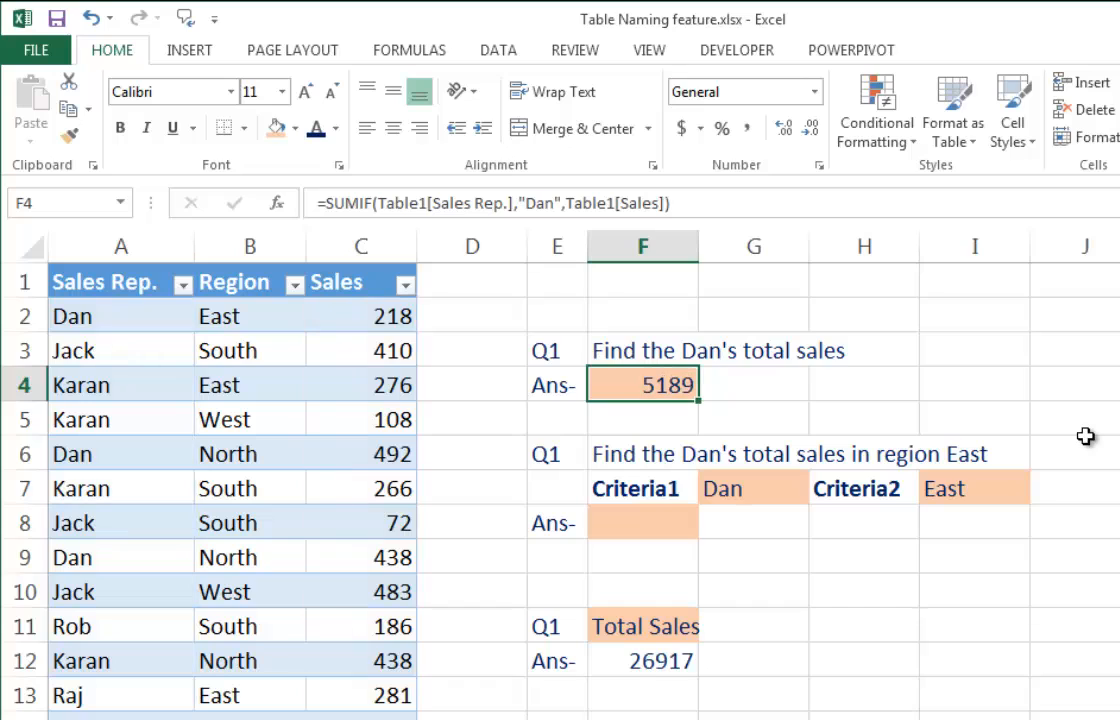
# Examine the sales table down to its last row and compare it with the SUMIF answer in F4.
pyautogui.click(668, 385)
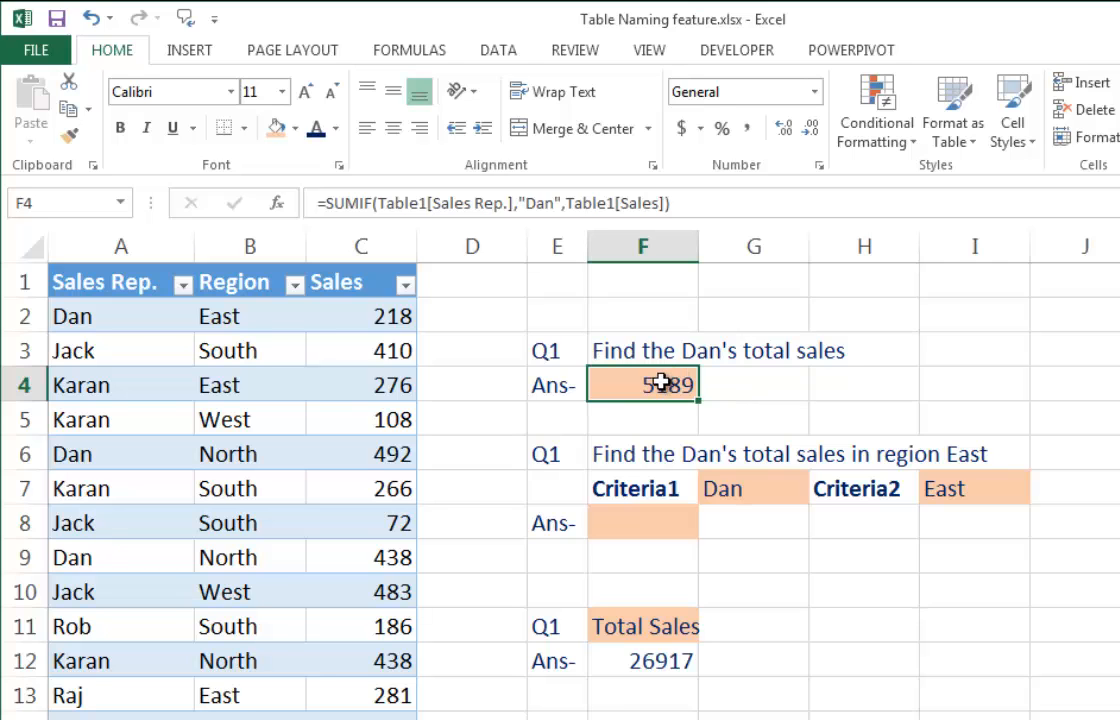
pyautogui.scroll(-17, 652, 383)
pyautogui.scroll(-12, 641, 403)
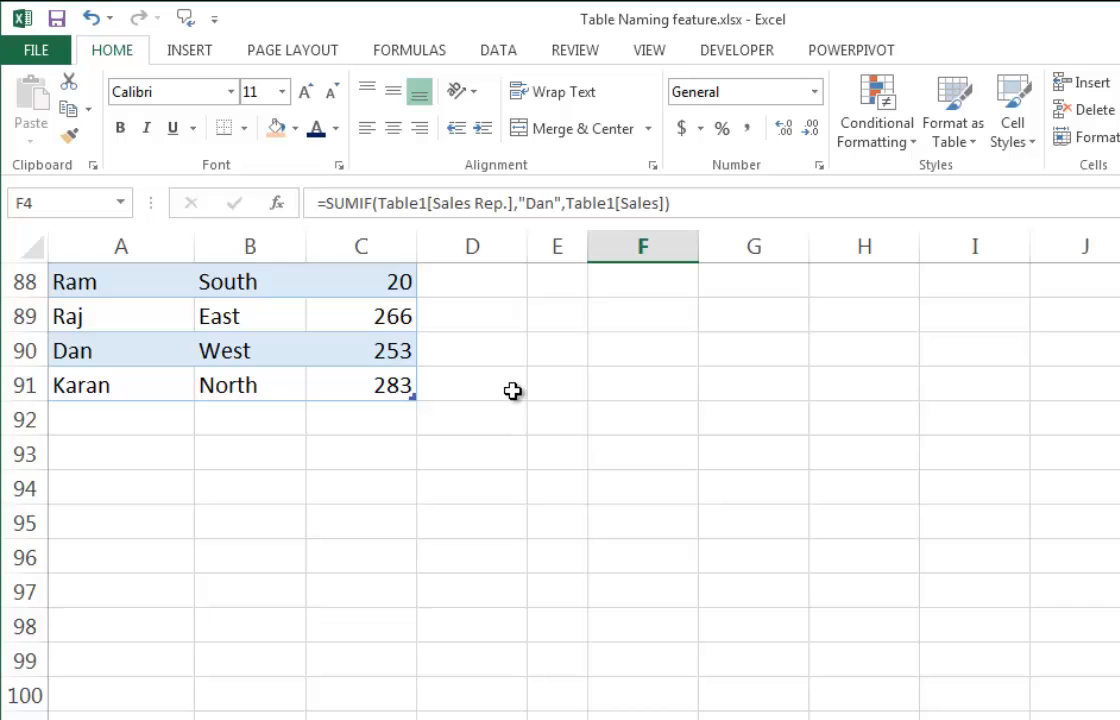
pyautogui.click(502, 388)
pyautogui.scroll(14, 685, 395)
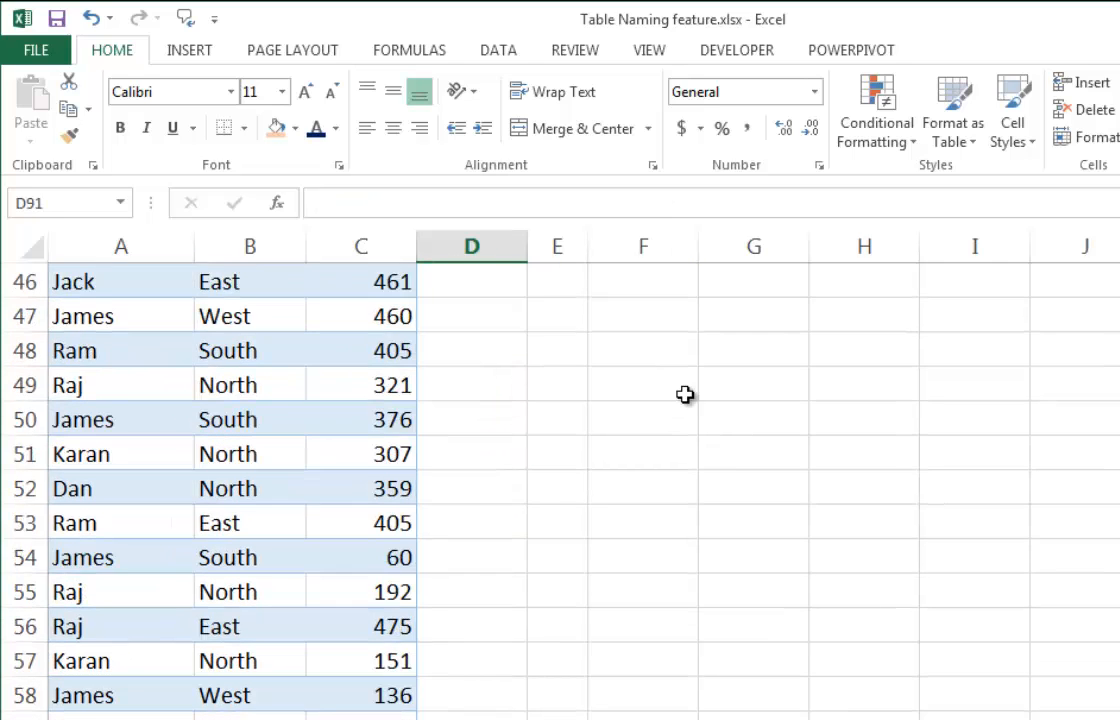
pyautogui.scroll(-15, 640, 392)
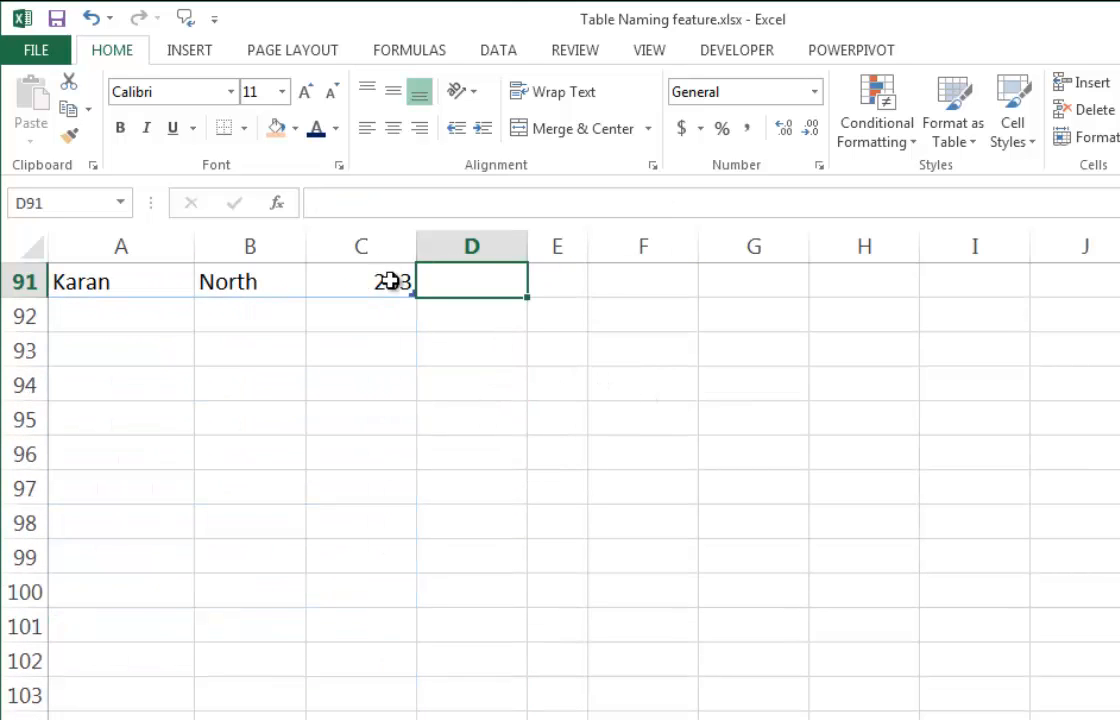
pyautogui.click(390, 282)
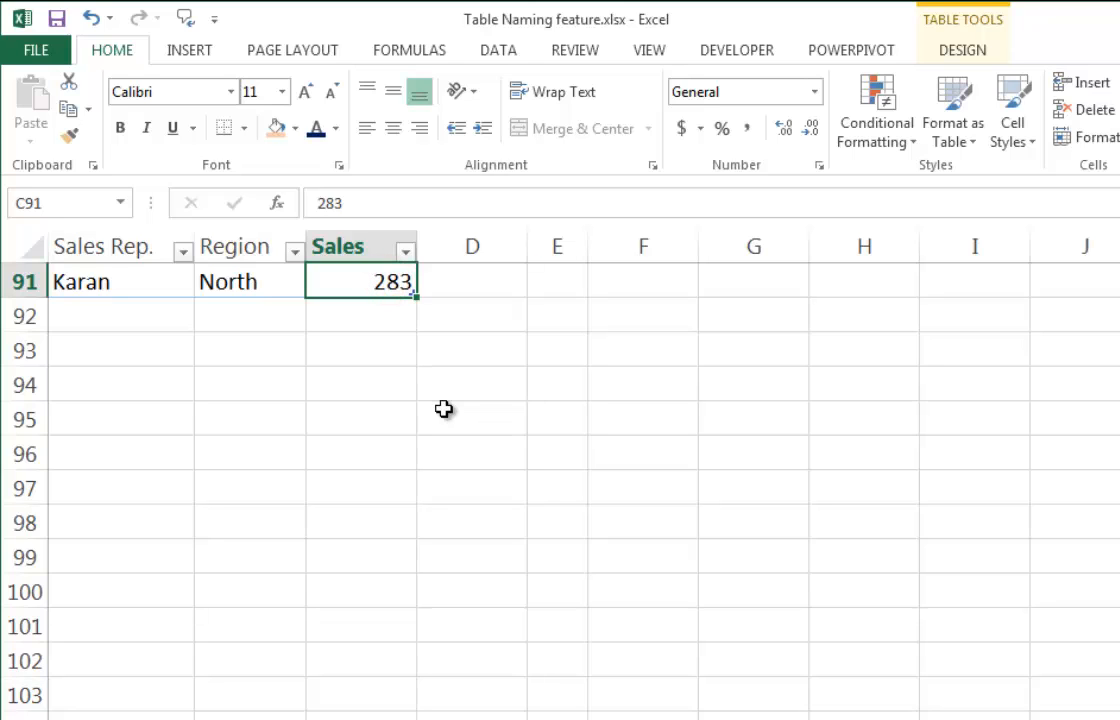
pyautogui.scroll(14, 480, 425)
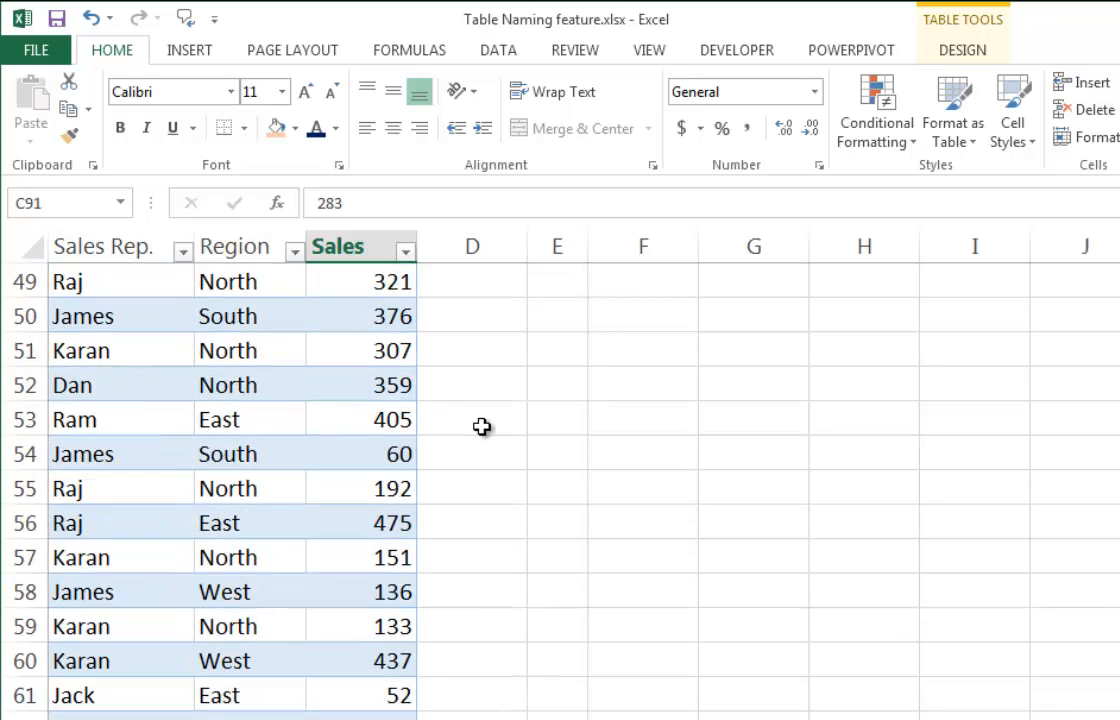
pyautogui.scroll(16, 481, 427)
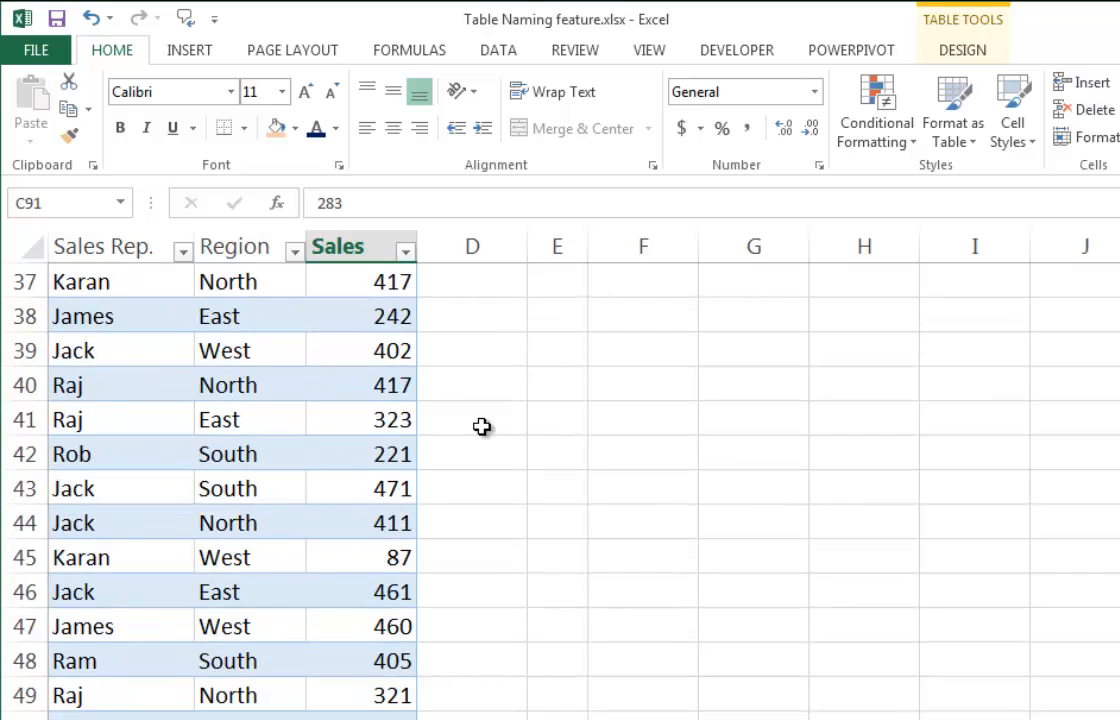
pyautogui.click(775, 387)
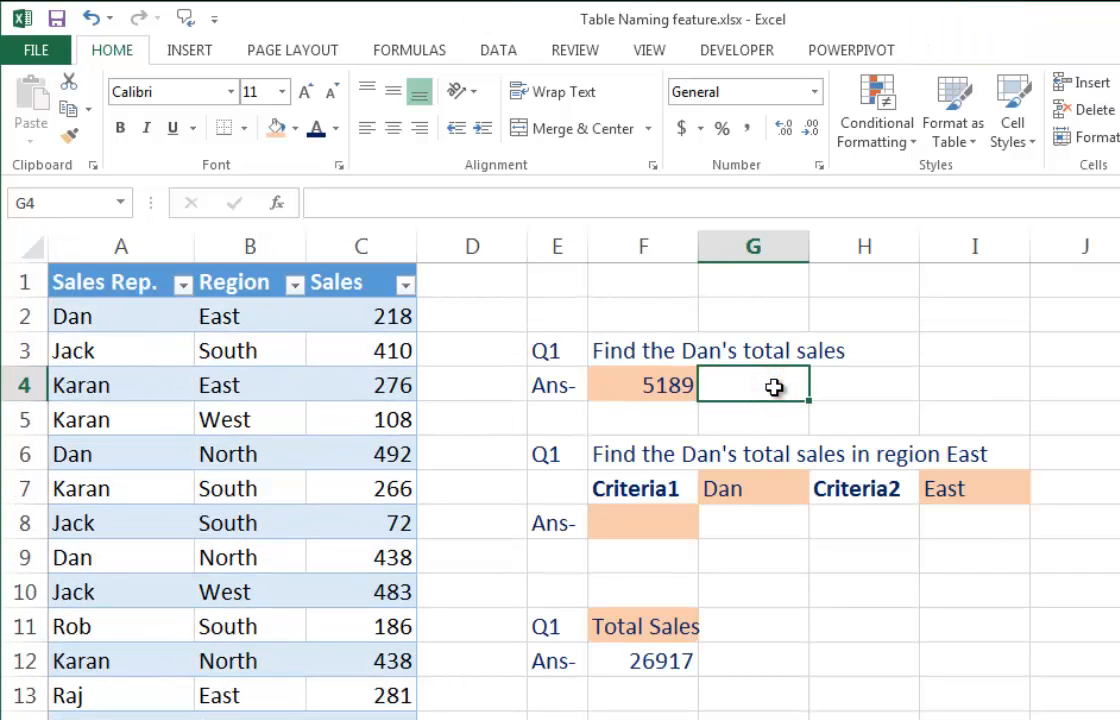
# Try to extend the sales table by one empty row to row 92 by resizing its range.
pyautogui.scroll(-2, 475, 467)
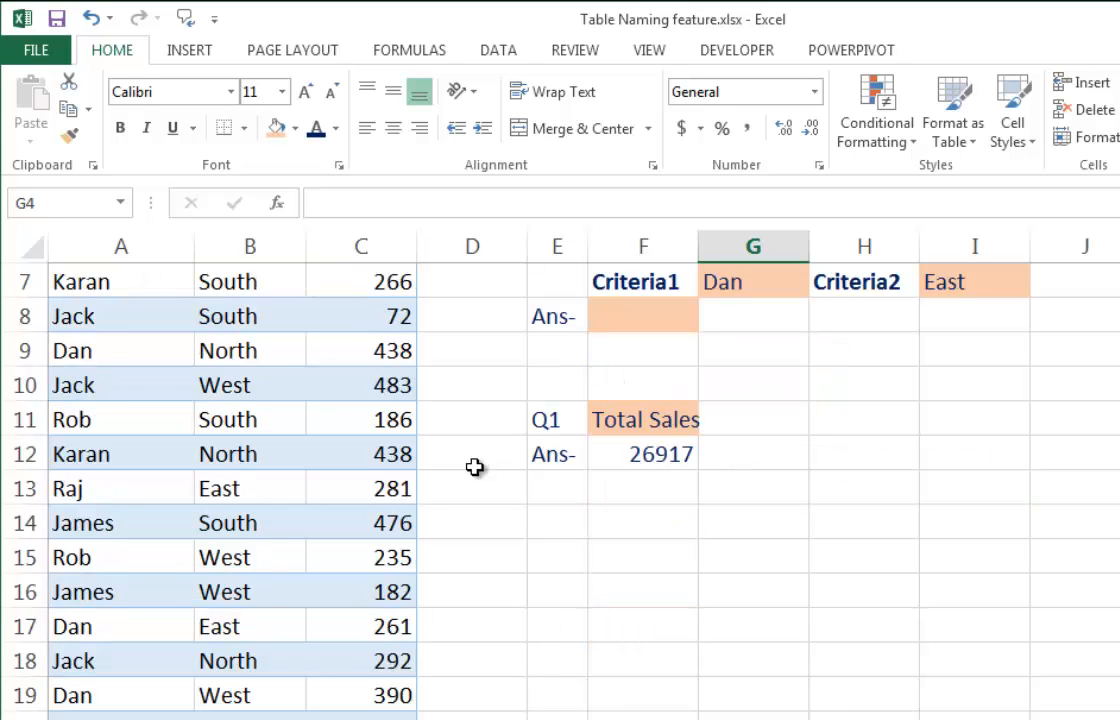
pyautogui.scroll(-20, 475, 467)
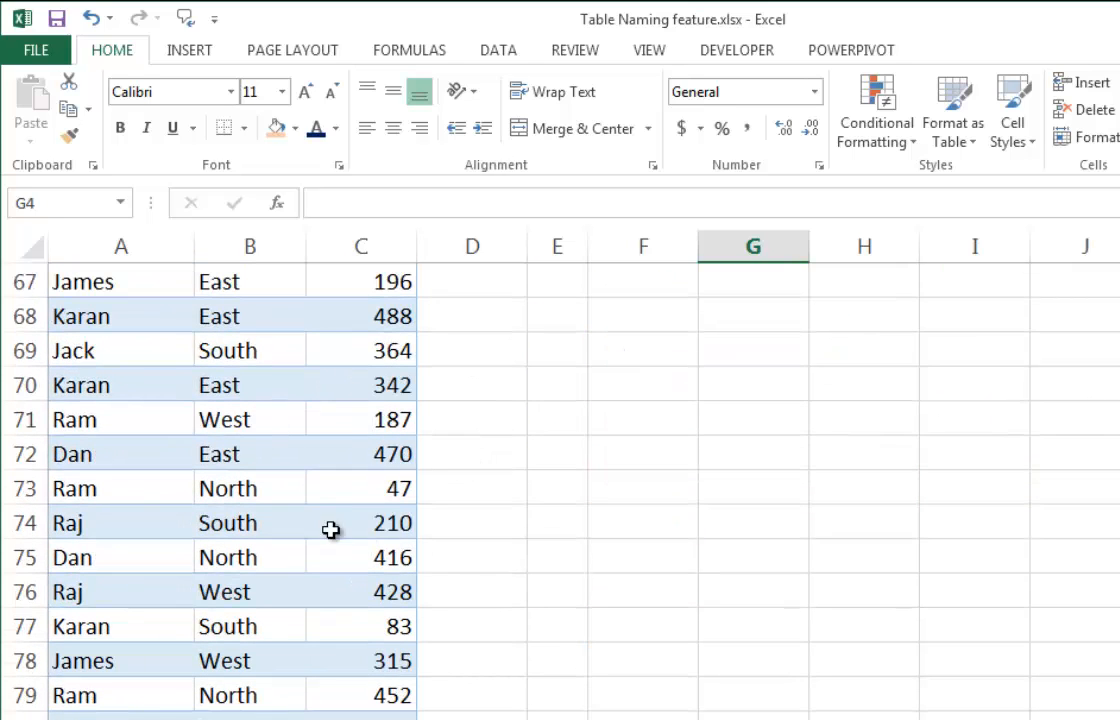
pyautogui.scroll(-7, 505, 445)
pyautogui.click(405, 383)
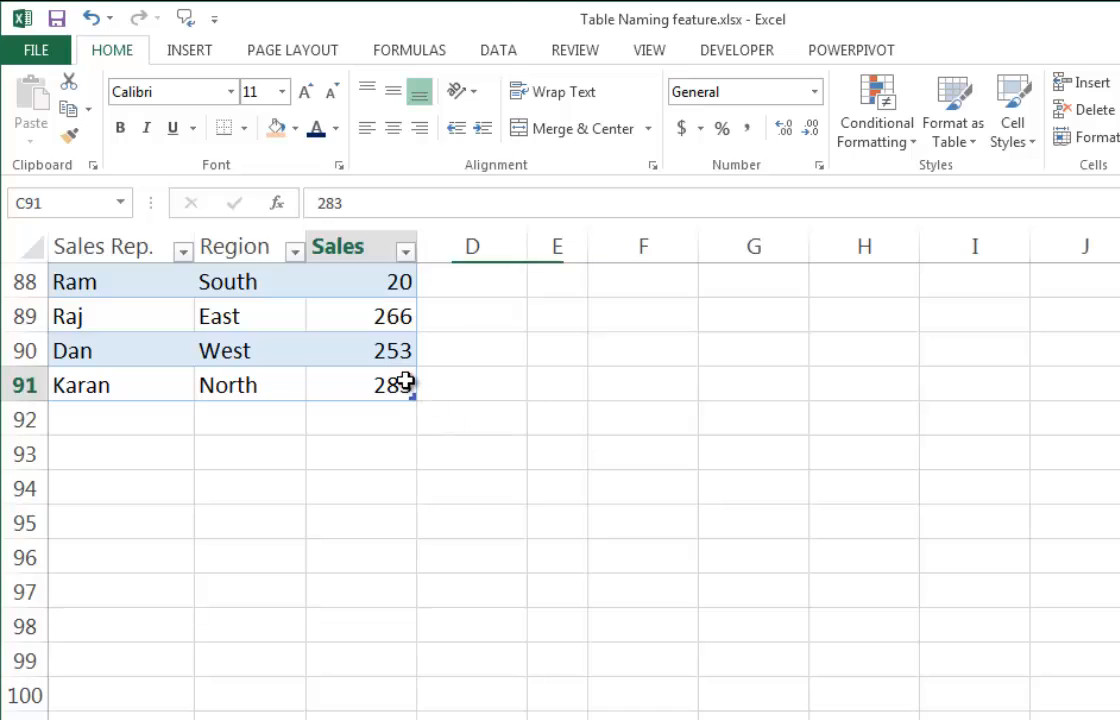
pyautogui.click(578, 408)
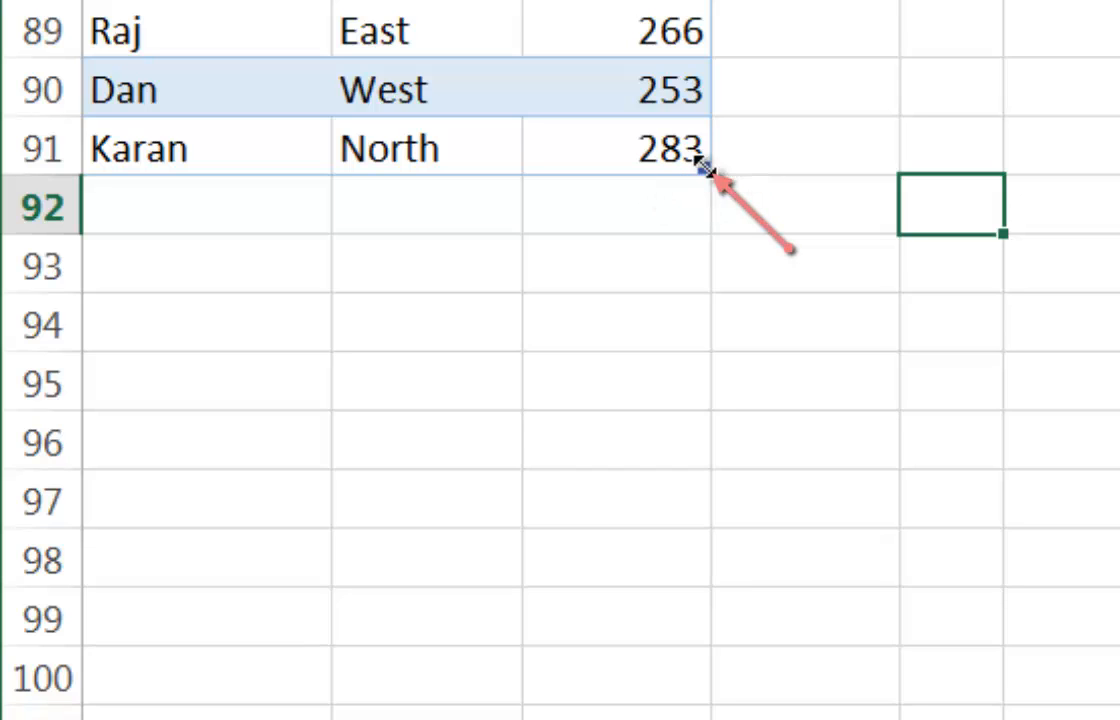
pyautogui.moveTo(705, 170); pyautogui.dragTo(707, 234)
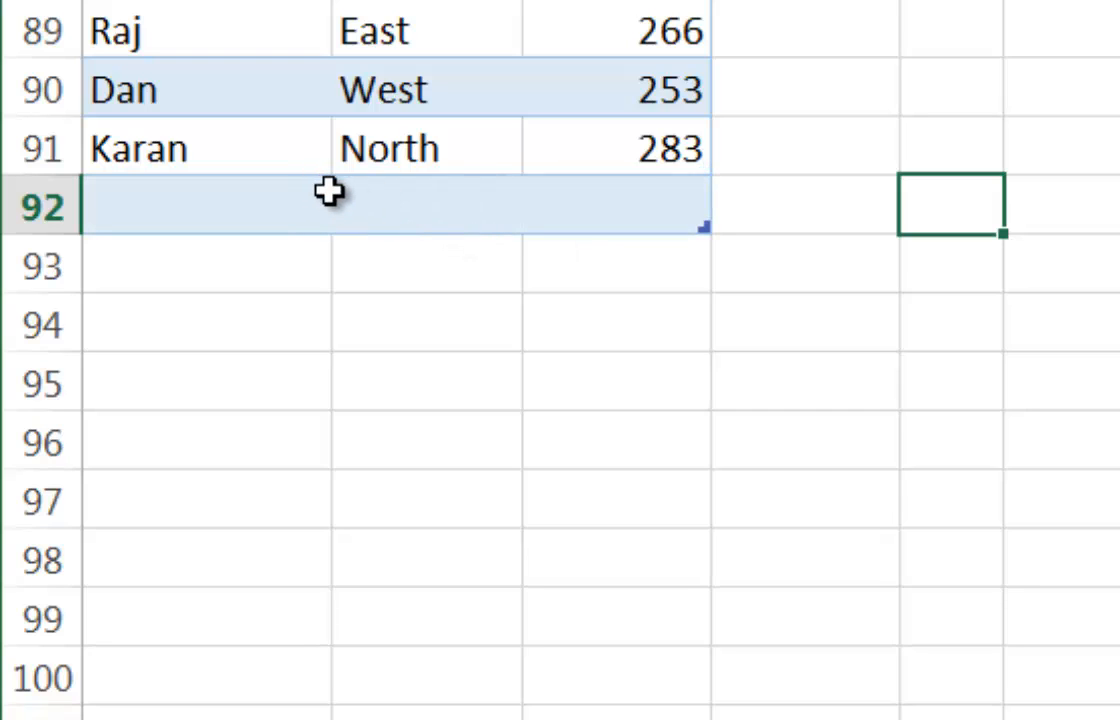
pyautogui.hotkey('ctrl', 'z')
# Append row 92 to the sales table with the sales rep from the first question, region East and sales 11.
pyautogui.click(595, 140)
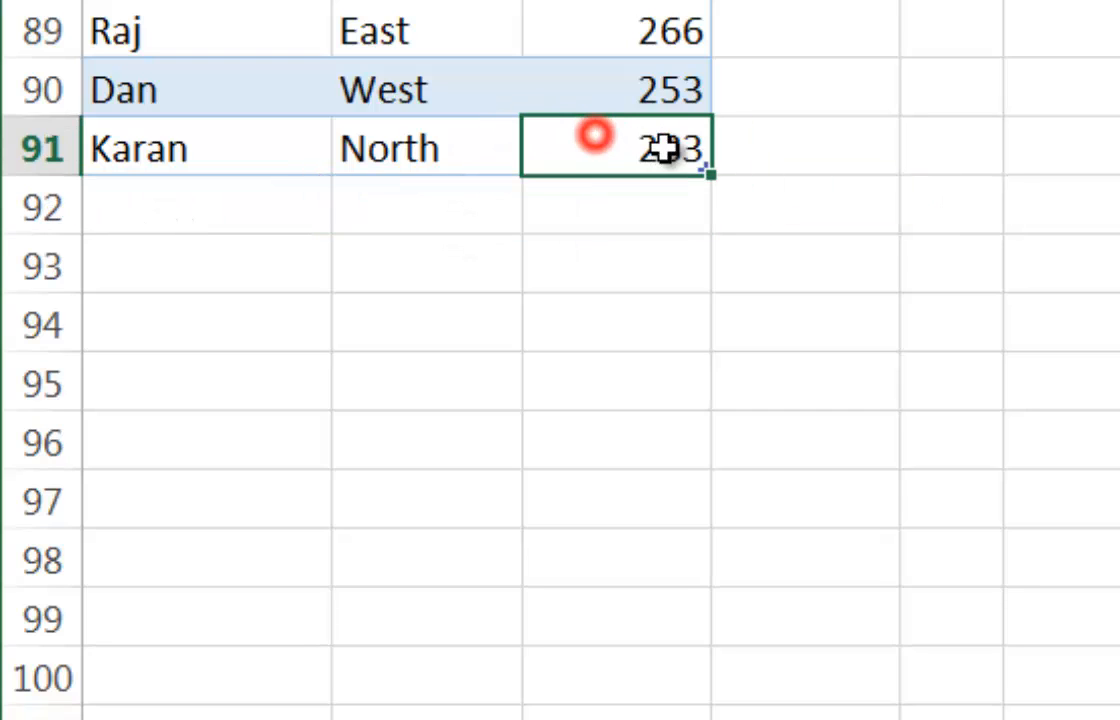
pyautogui.press('Tab')
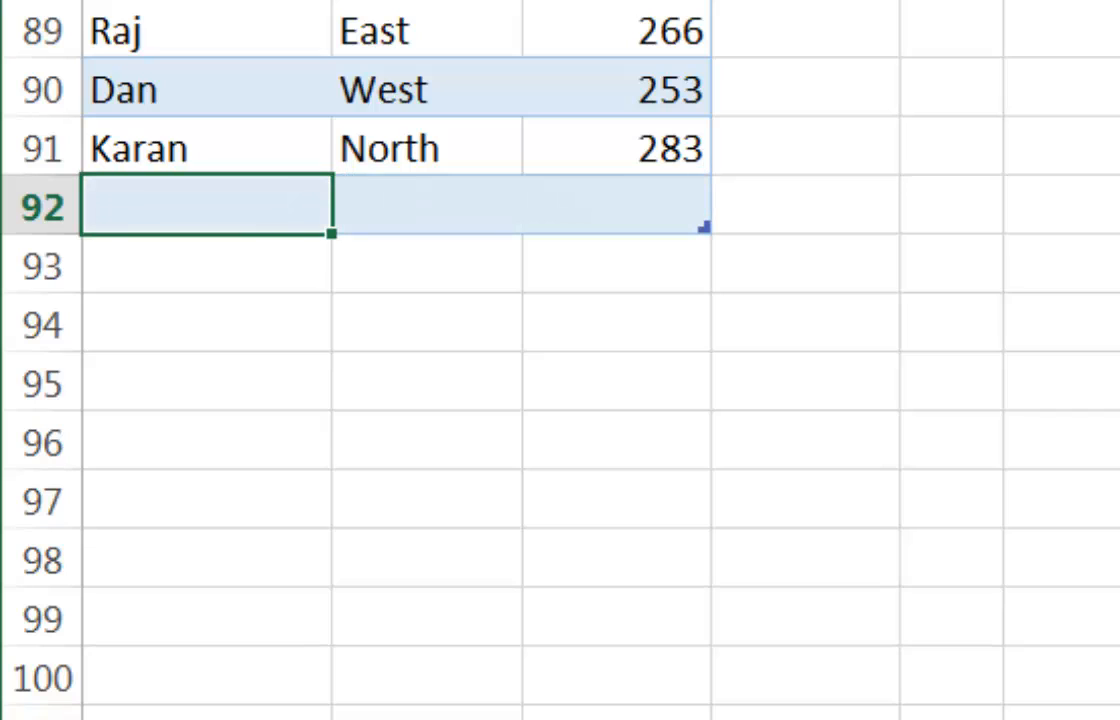
pyautogui.write('da')
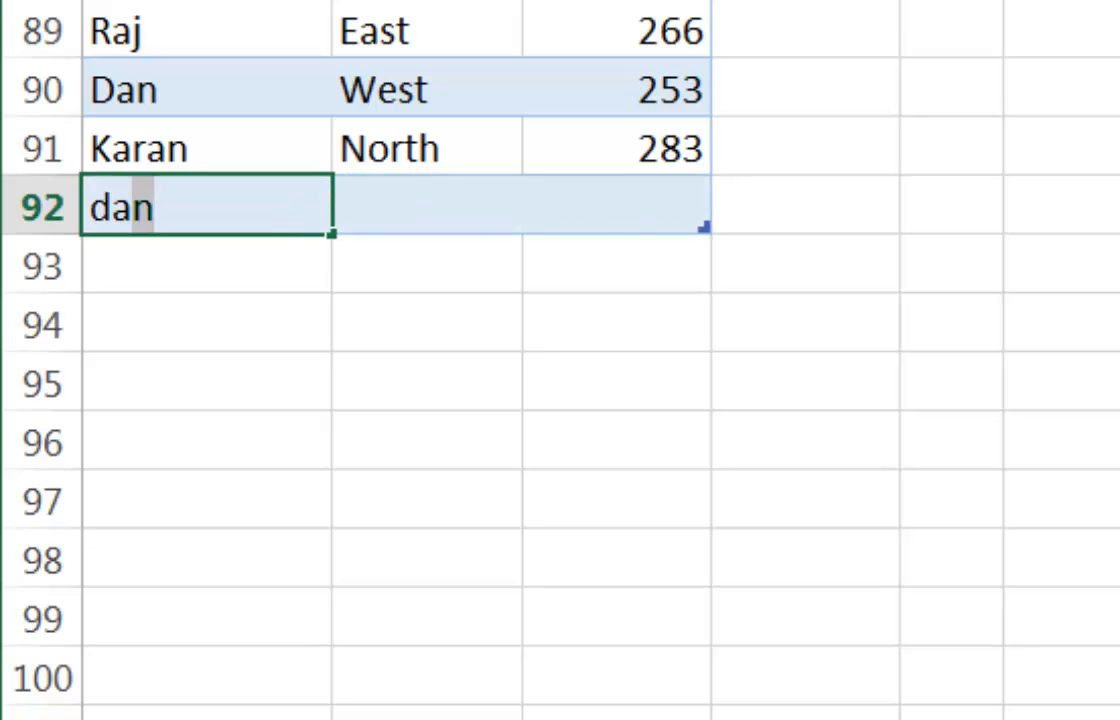
pyautogui.press('Tab')
pyautogui.write('ea')
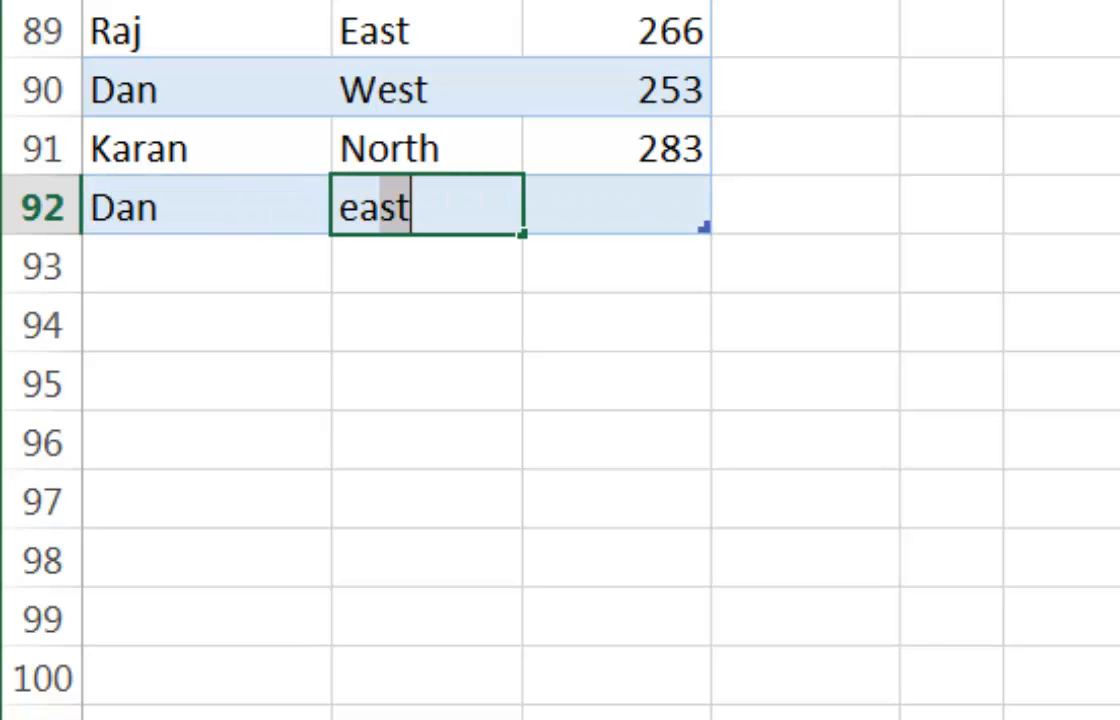
pyautogui.press('Tab')
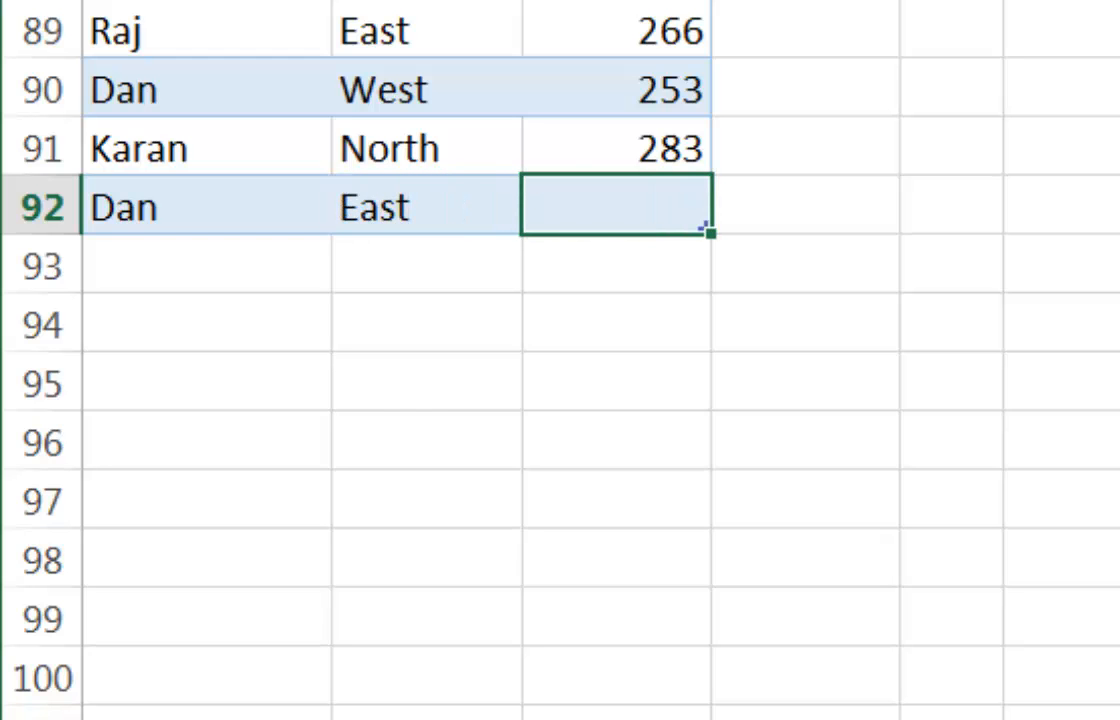
pyautogui.write('11')
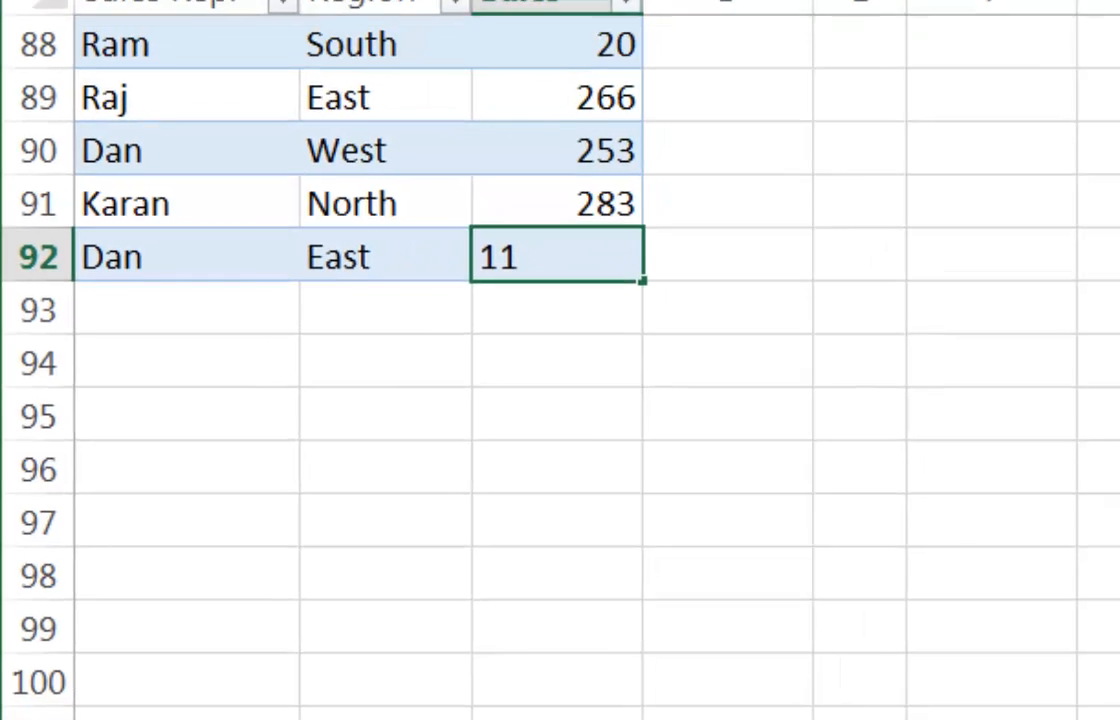
pyautogui.scroll(11, 962, 612)
pyautogui.scroll(16, 962, 612)
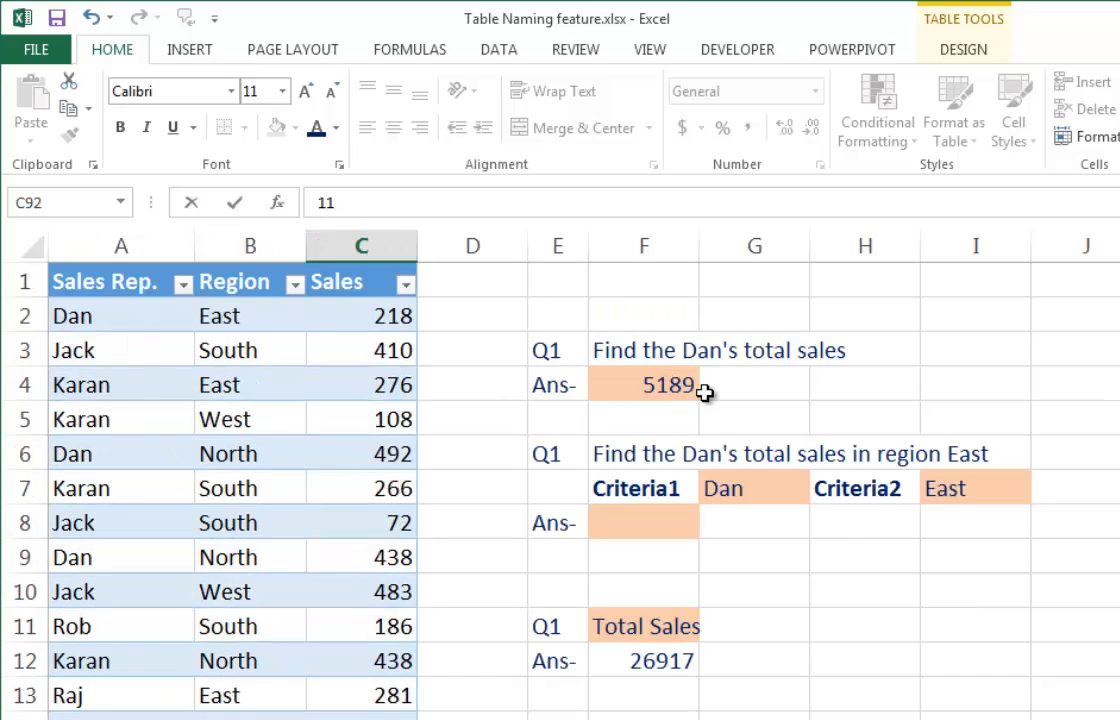
pyautogui.scroll(-20, 725, 370)
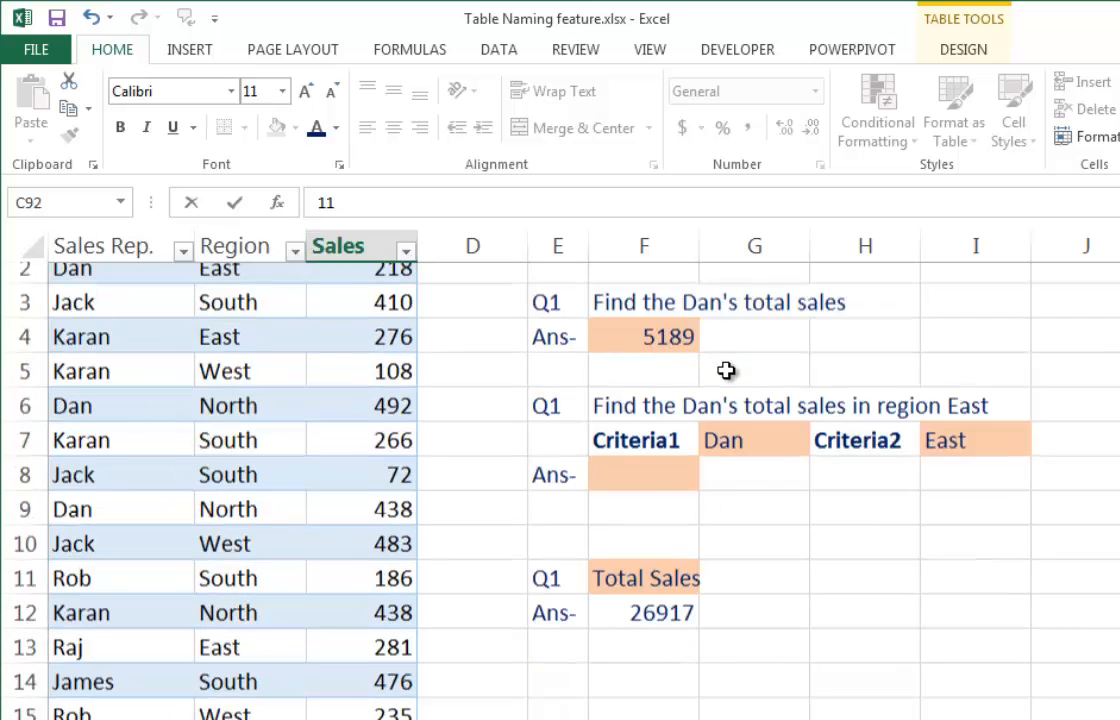
pyautogui.scroll(-6, 725, 370)
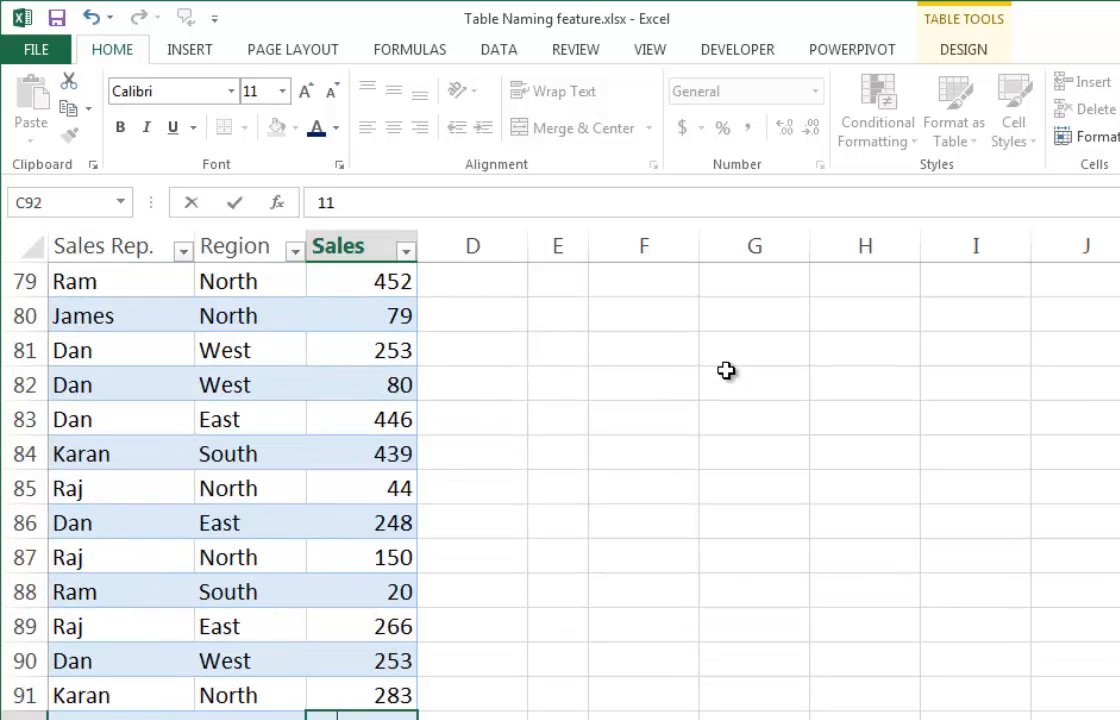
pyautogui.press('Return')
# Check the SUMIF answer in F4 and review the second question about the sales rep's total in region East.
pyautogui.scroll(20, 725, 370)
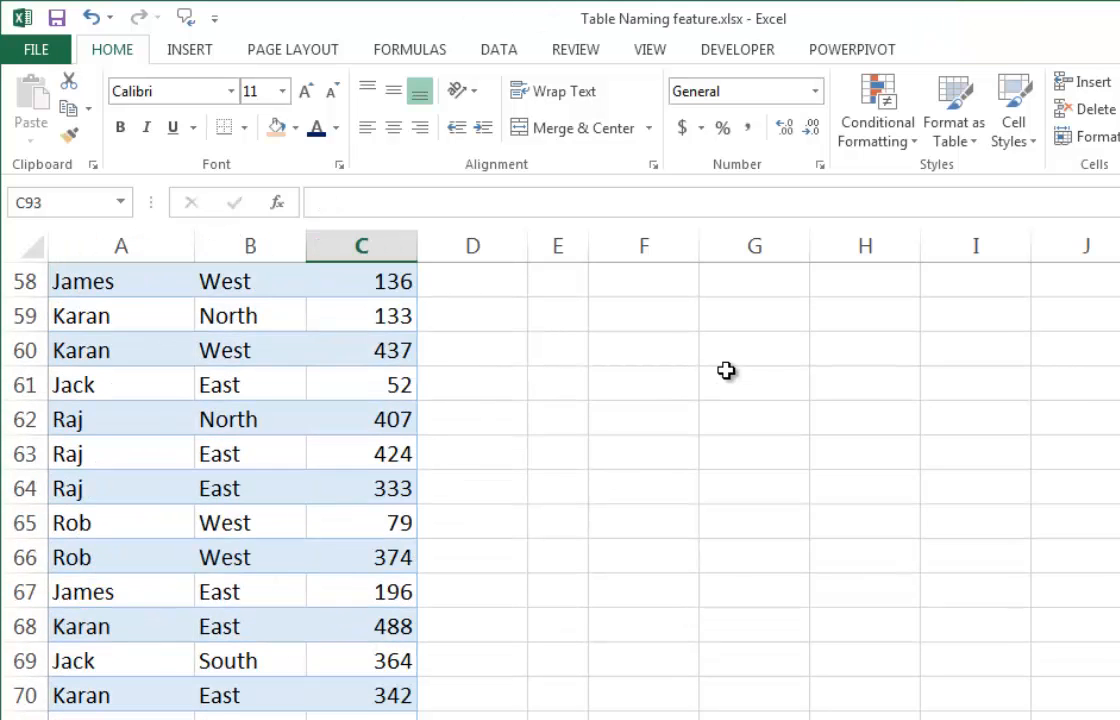
pyautogui.click(600, 383)
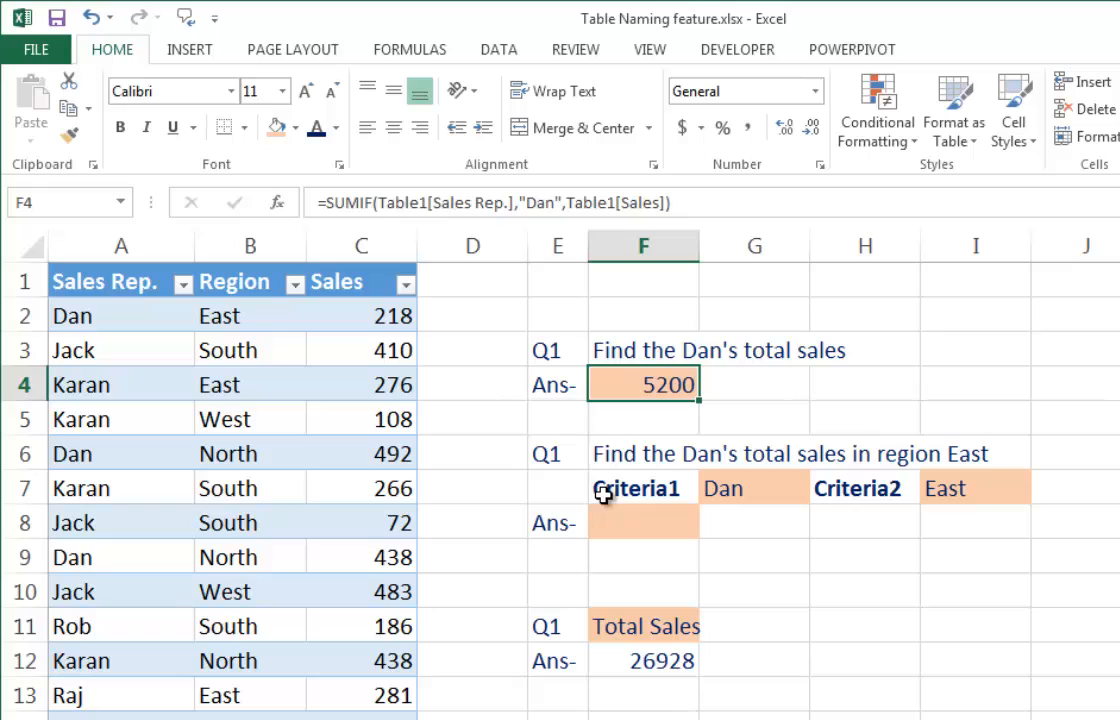
pyautogui.click(667, 520)
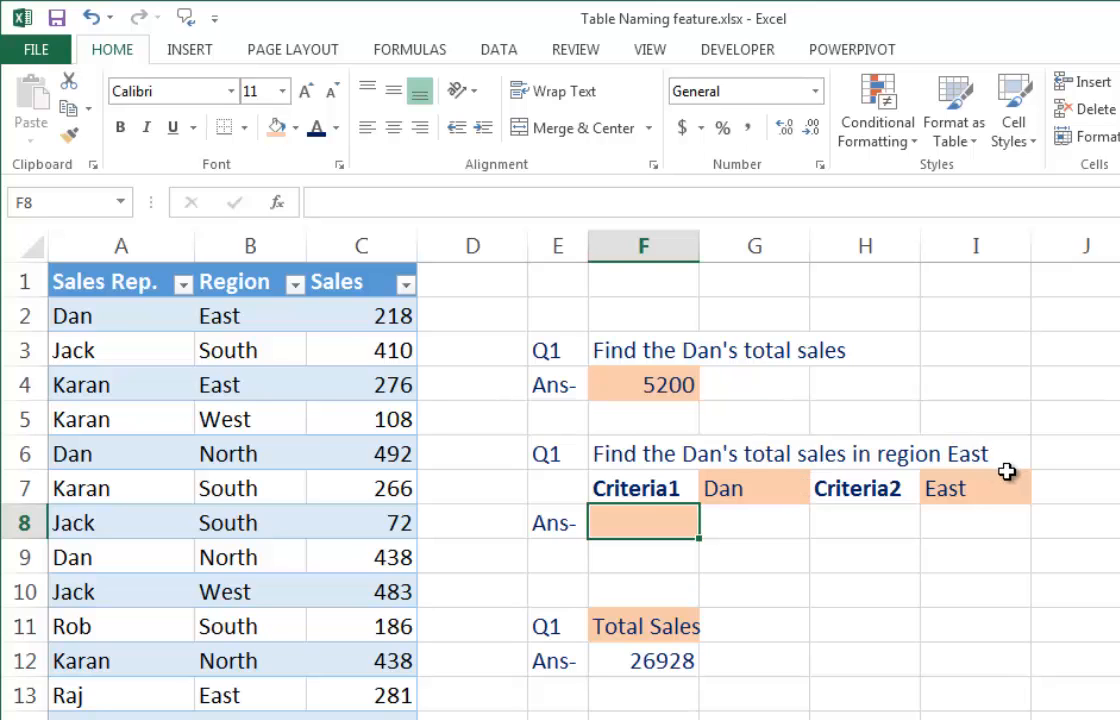
pyautogui.click(975, 452)
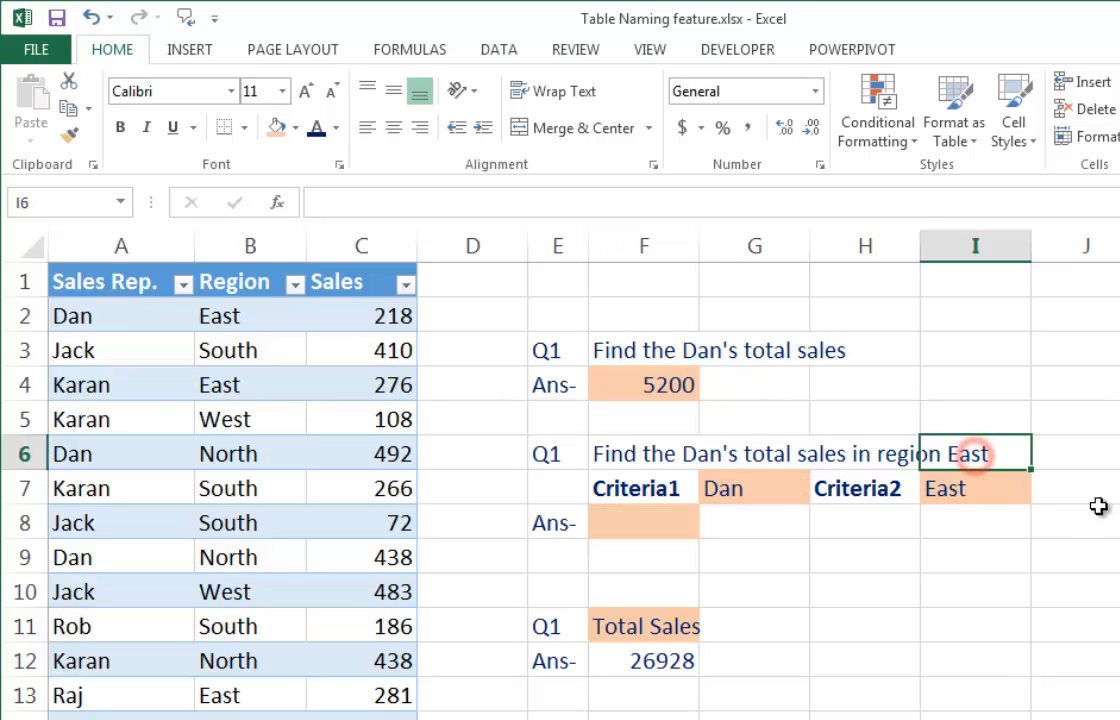
pyautogui.click(580, 446)
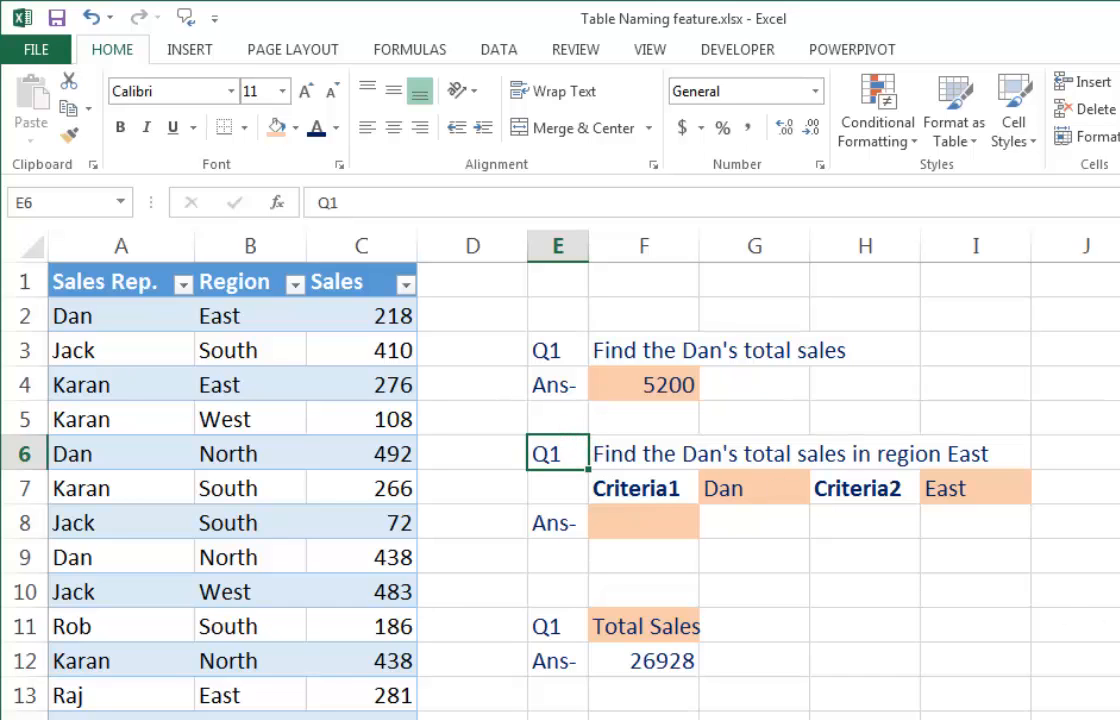
# Start a SUMIFS formula in cell F8 with Table1[Sales] as the sum range.
pyautogui.click(638, 518)
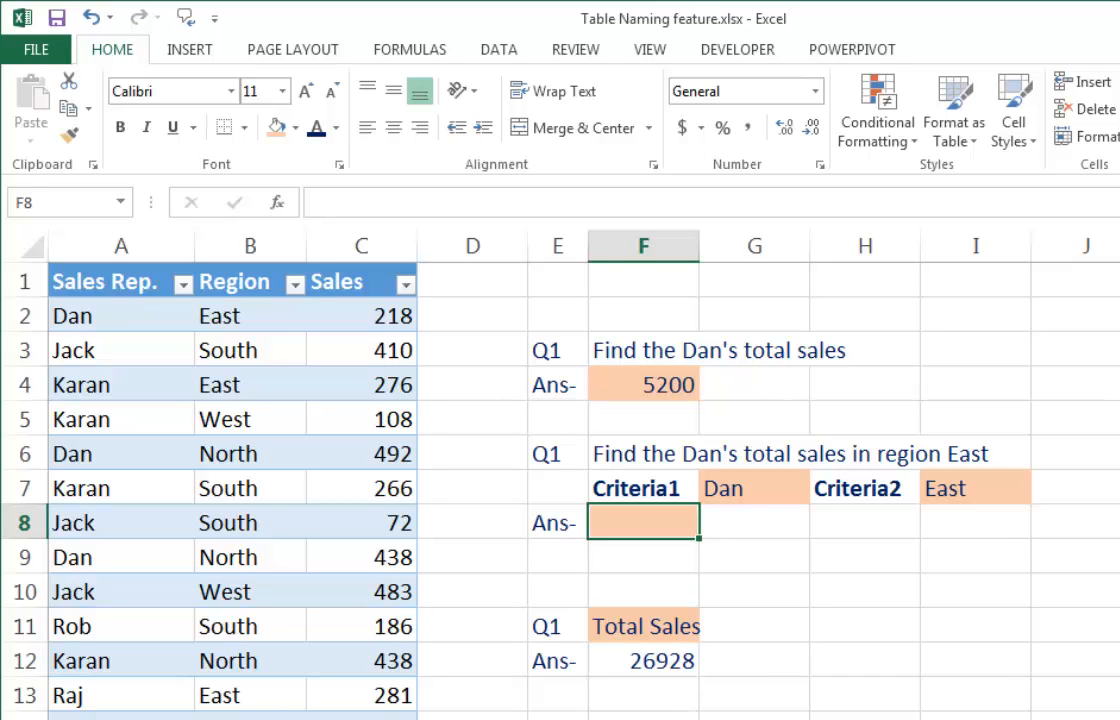
pyautogui.write('=su')
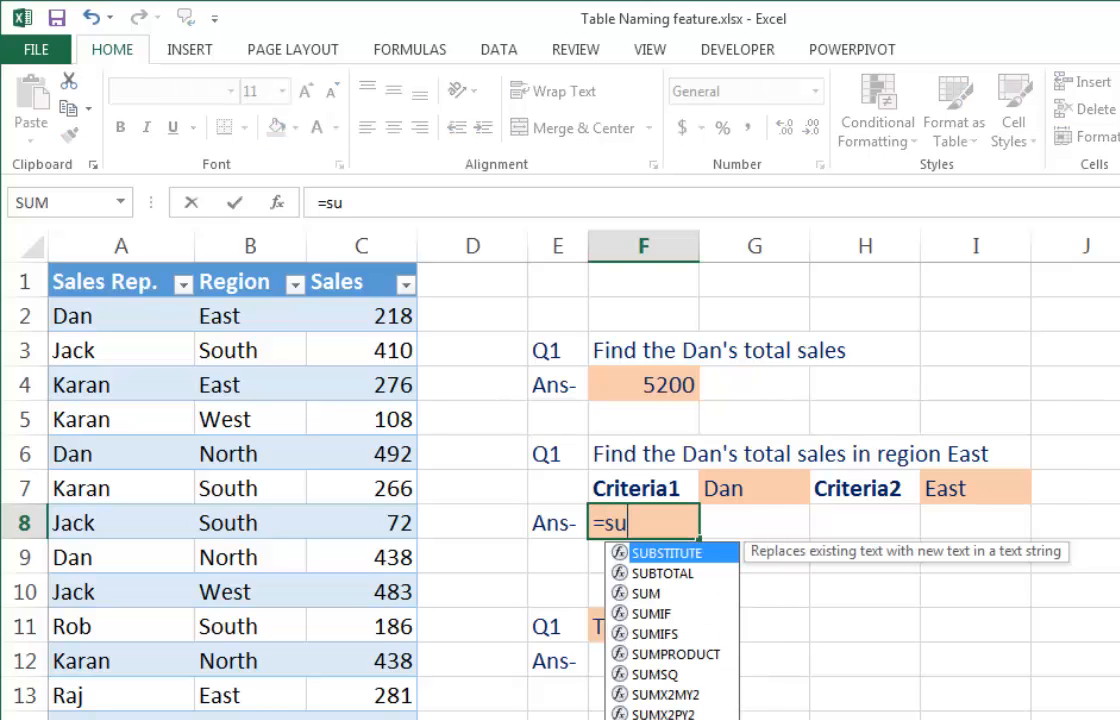
pyautogui.write('m')
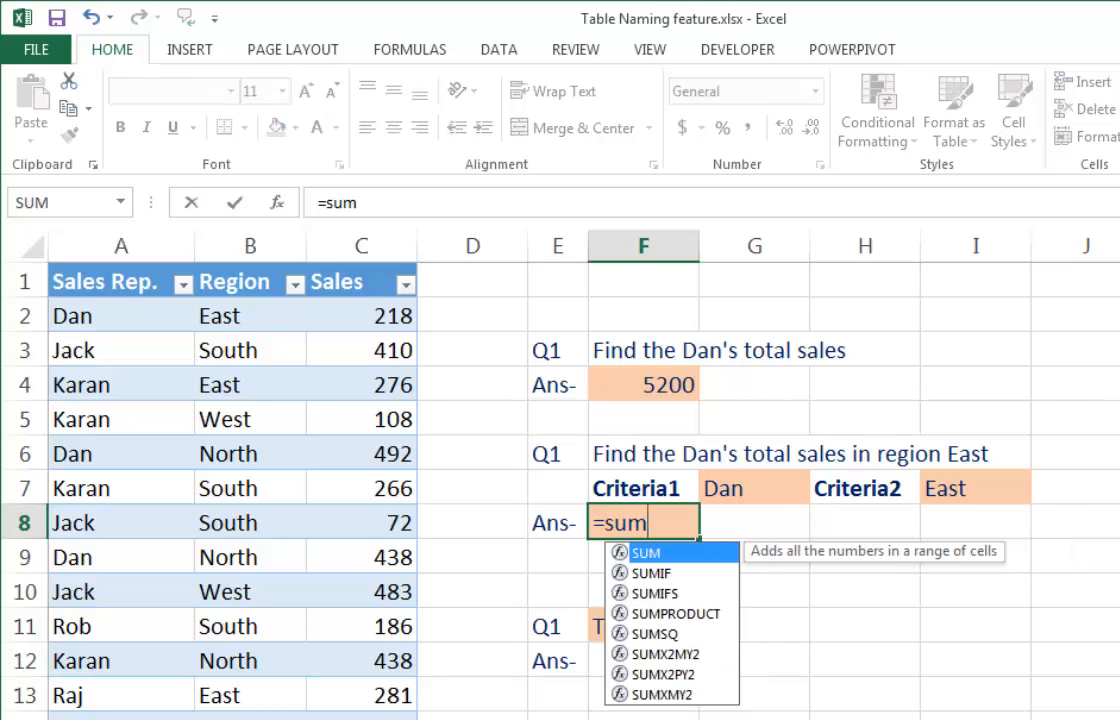
pyautogui.press('Down')
pyautogui.press('Down')
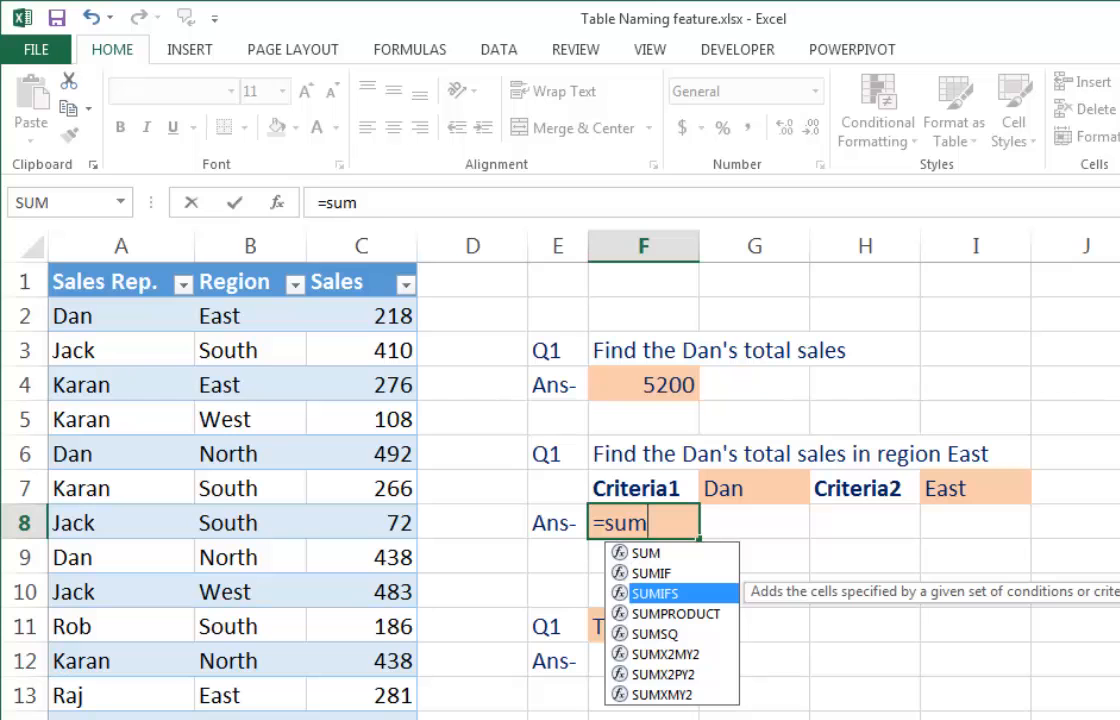
pyautogui.press('Tab')
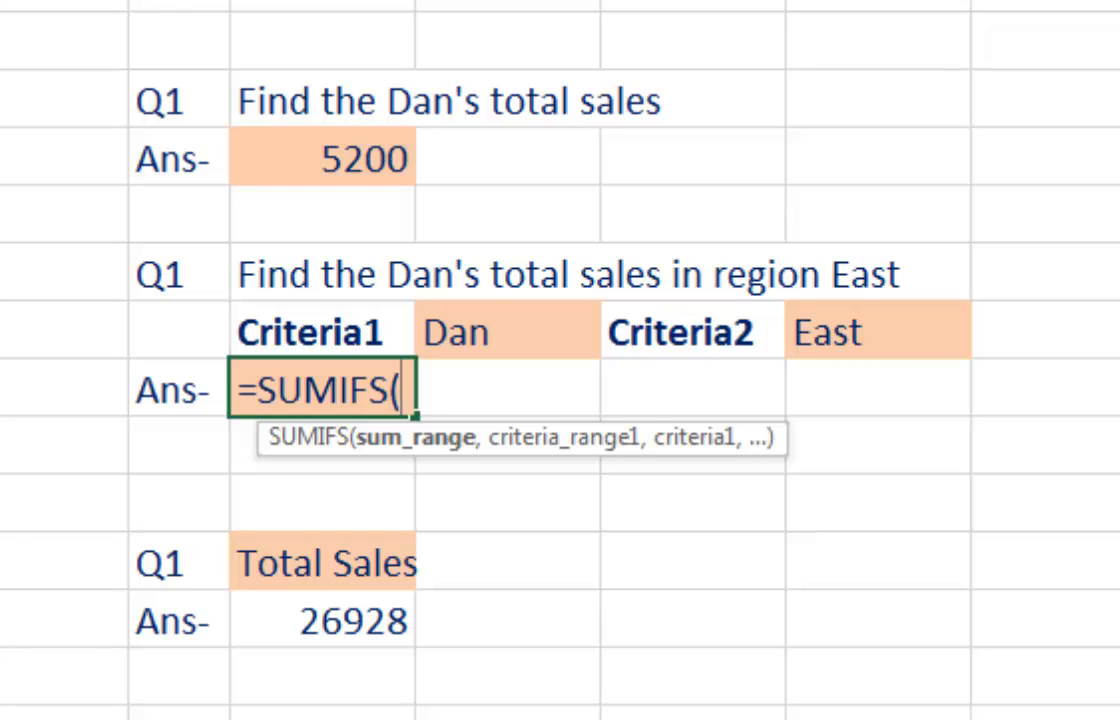
pyautogui.write('tab')
pyautogui.press('Tab')
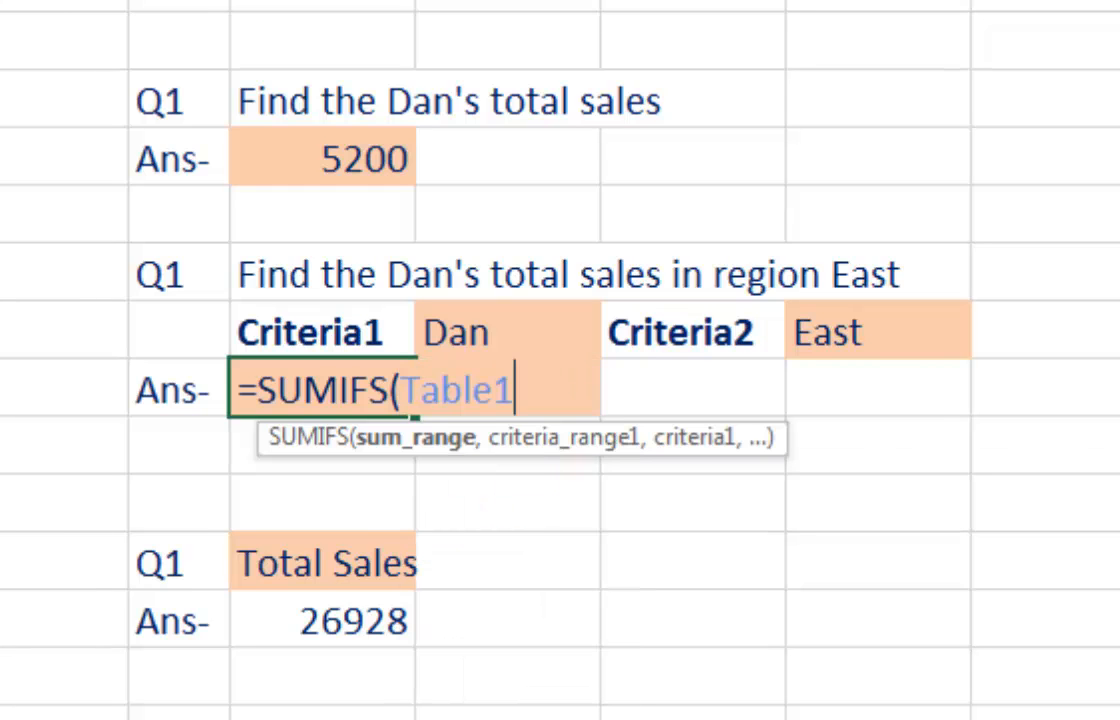
pyautogui.write('[sa')
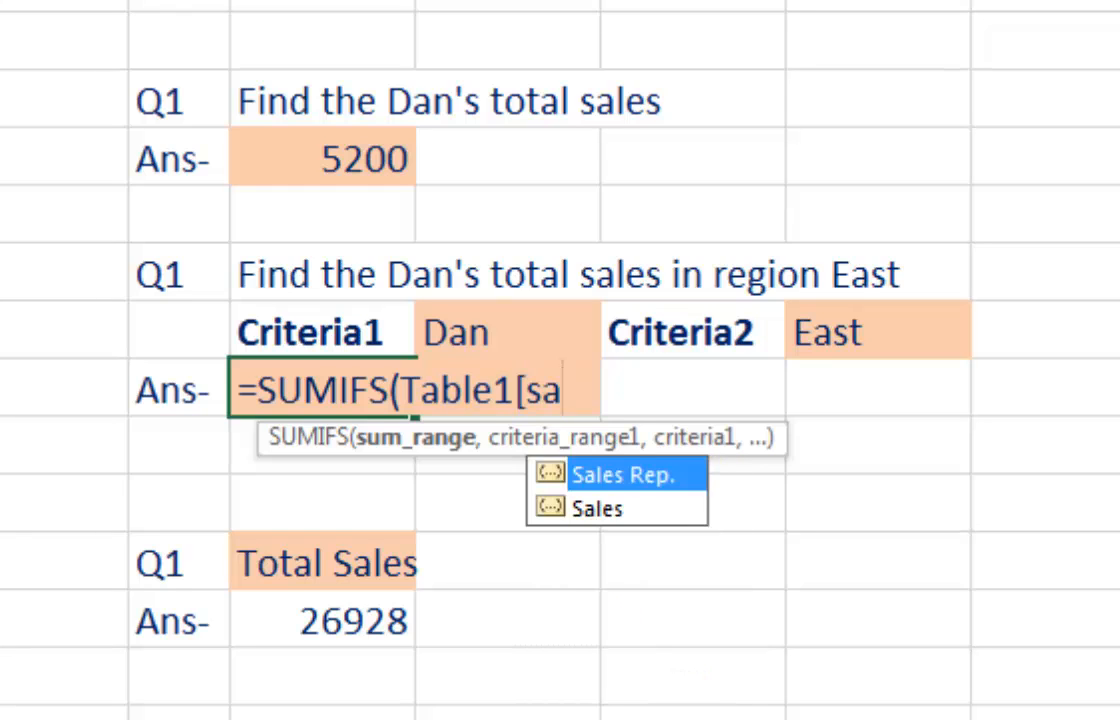
pyautogui.press('Down')
pyautogui.press('Tab')
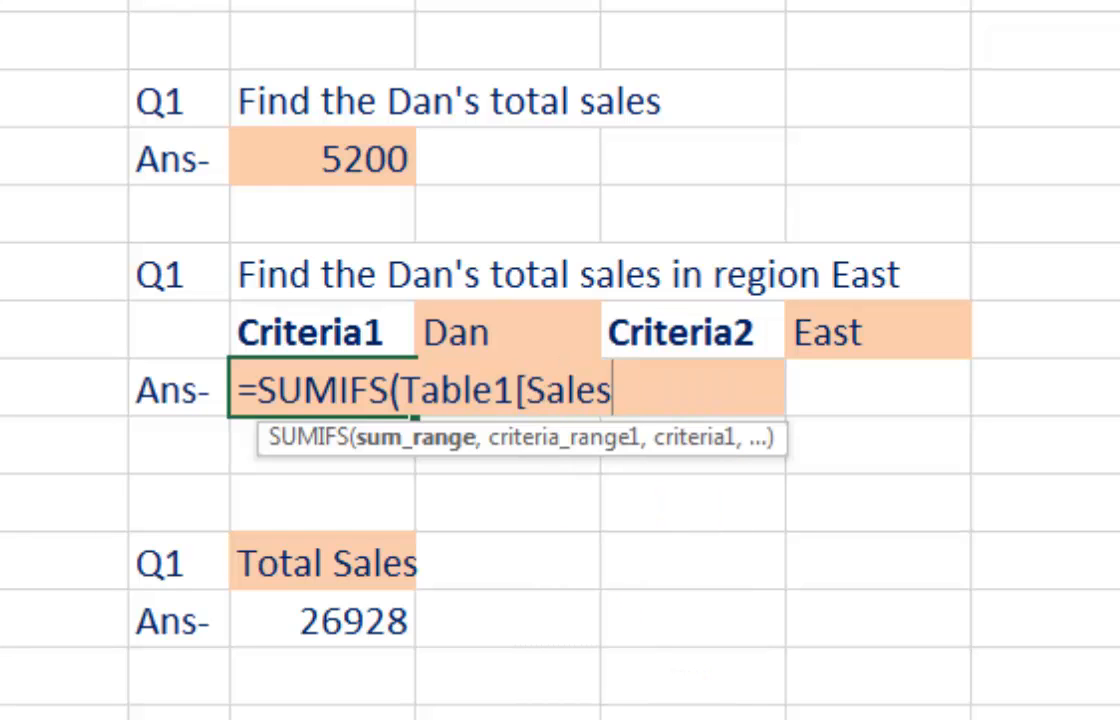
pyautogui.write('],')
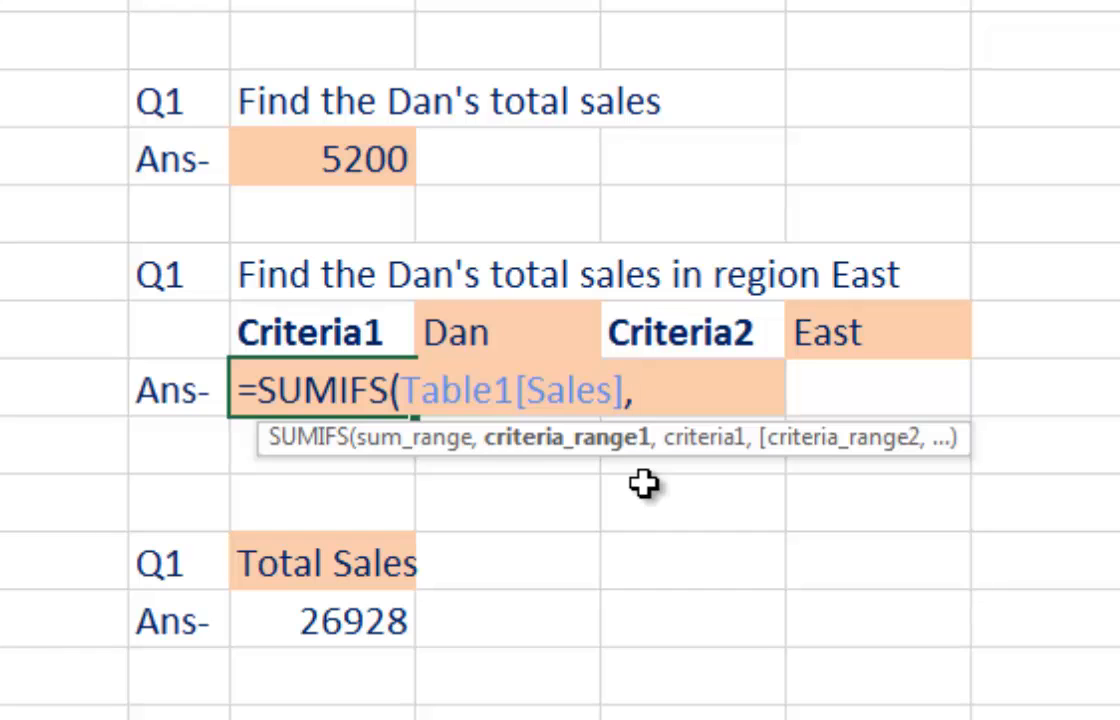
# Add Table1[Sales Rep.] as the first criteria range of the SUMIFS formula and cell G7 as its criterion.
pyautogui.write('ta')
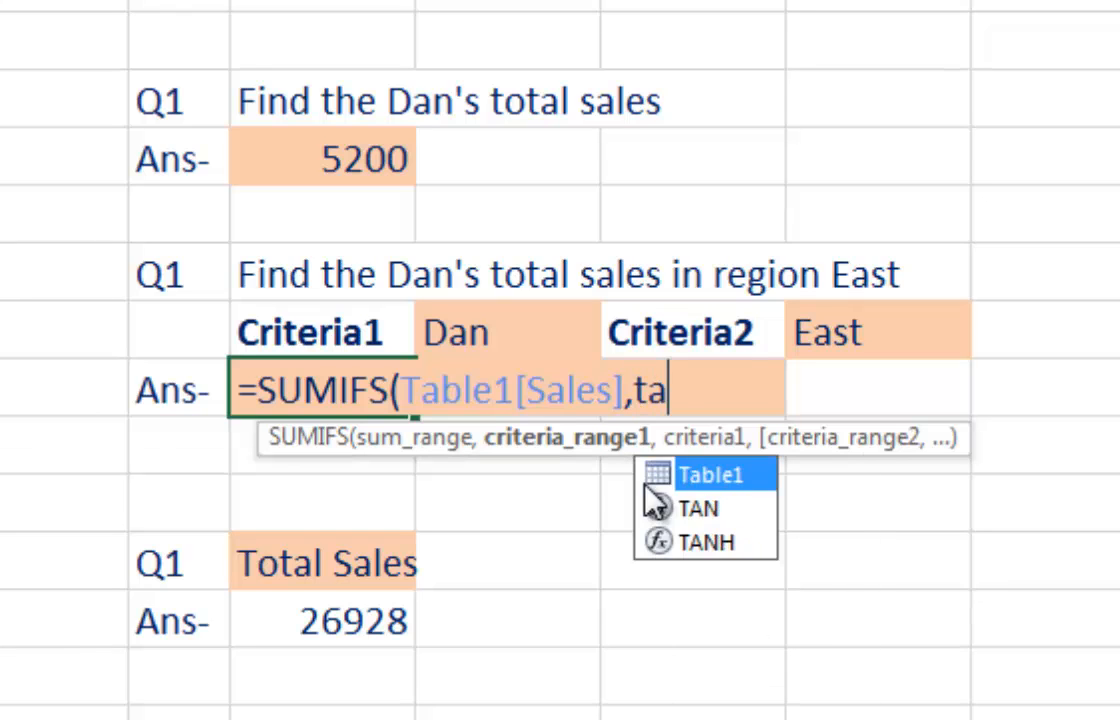
pyautogui.press('Tab')
pyautogui.write('[')
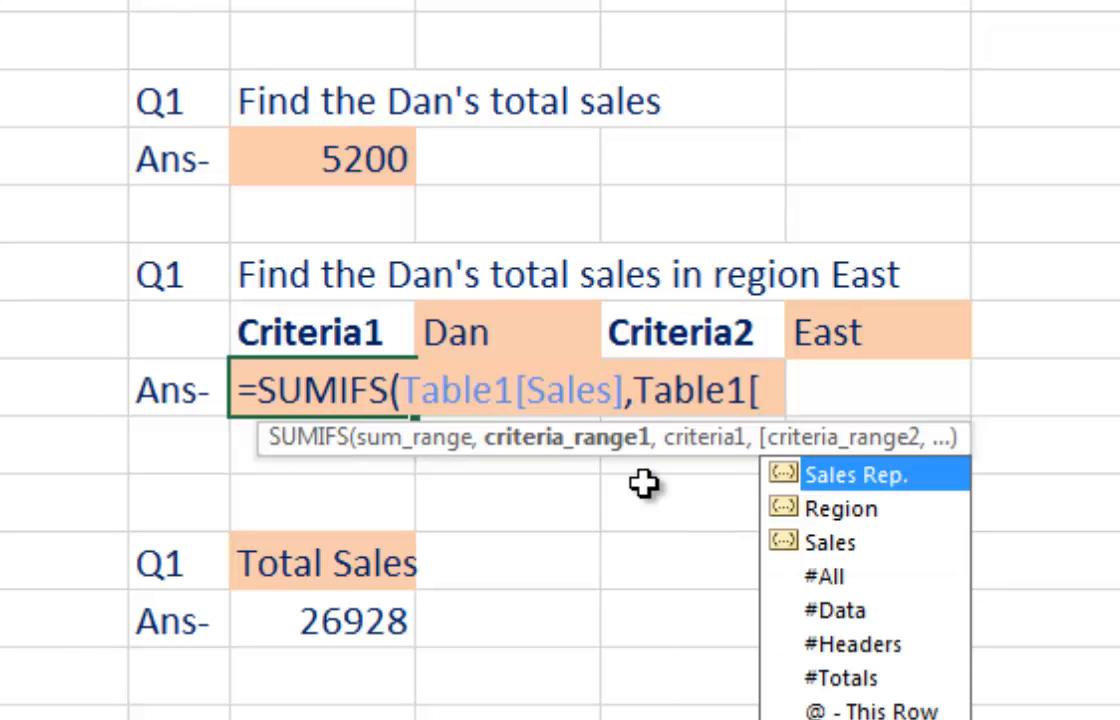
pyautogui.write('sa')
pyautogui.press('Tab')
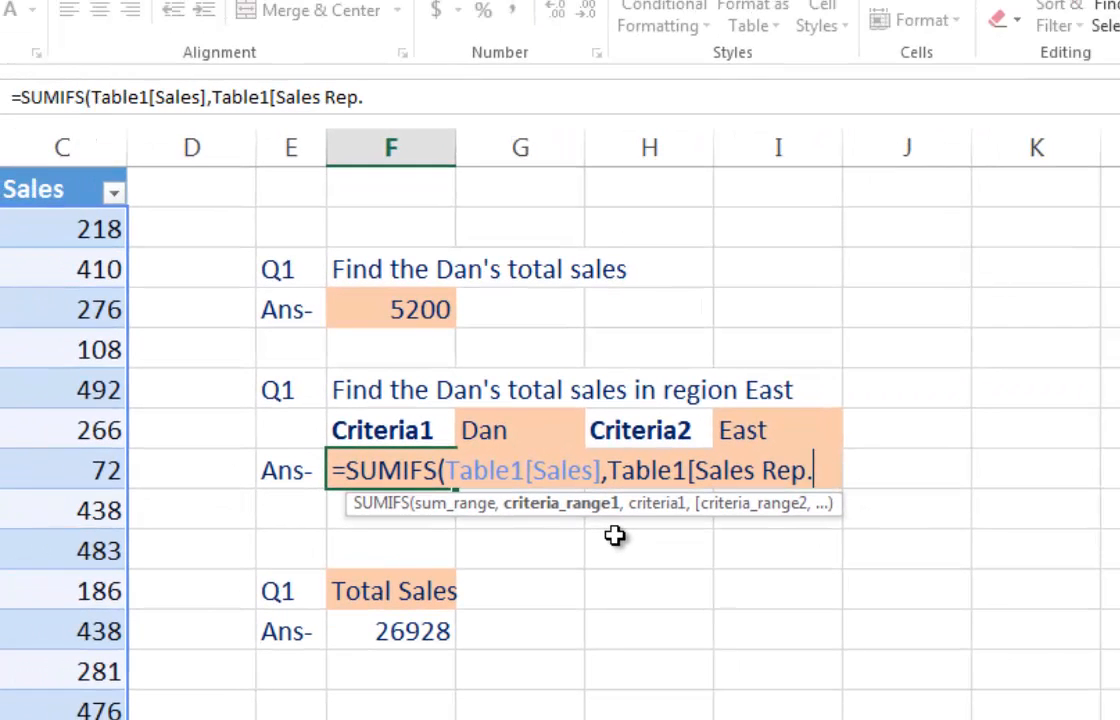
pyautogui.write('],')
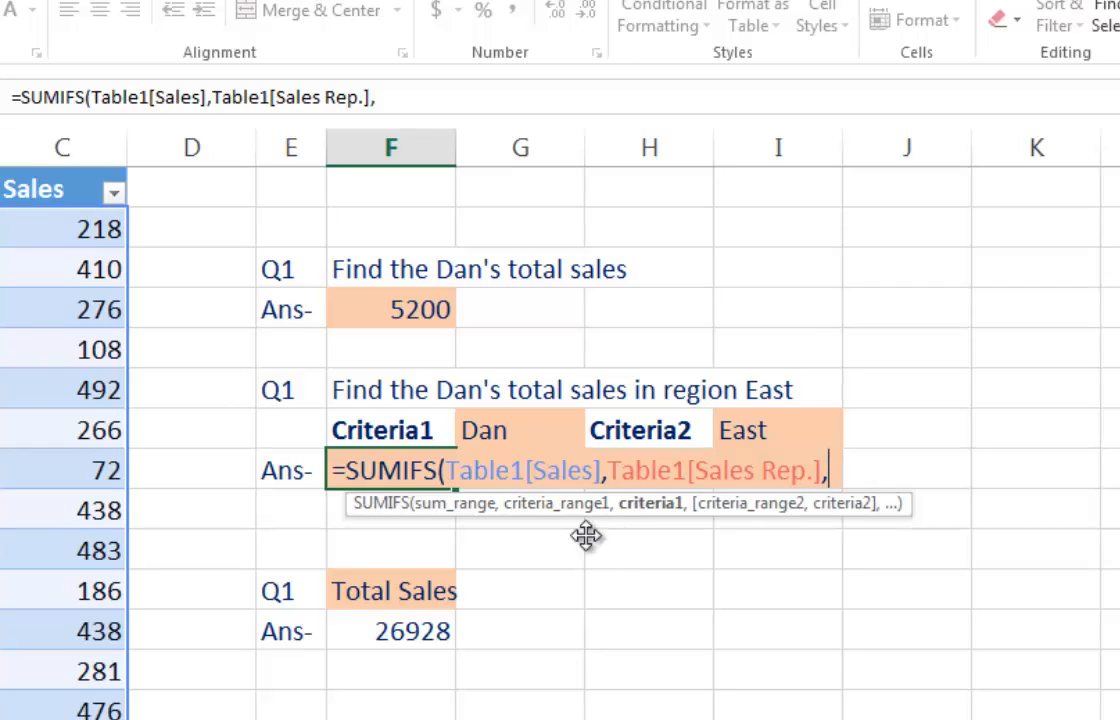
pyautogui.click(487, 427)
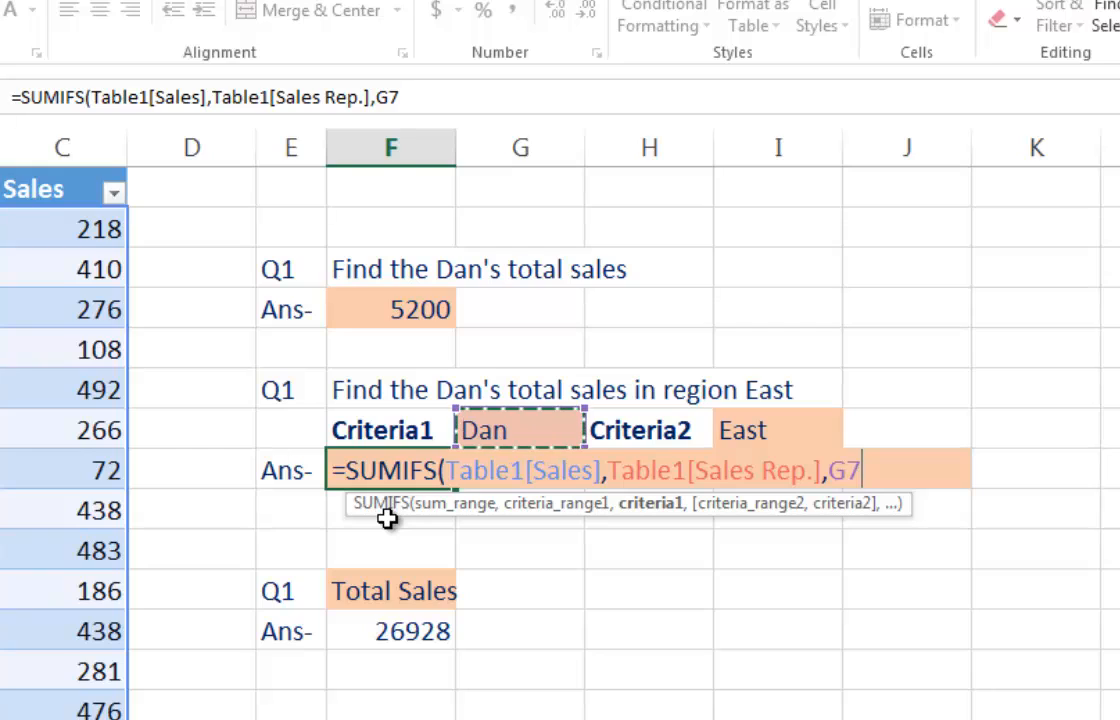
pyautogui.write(',')
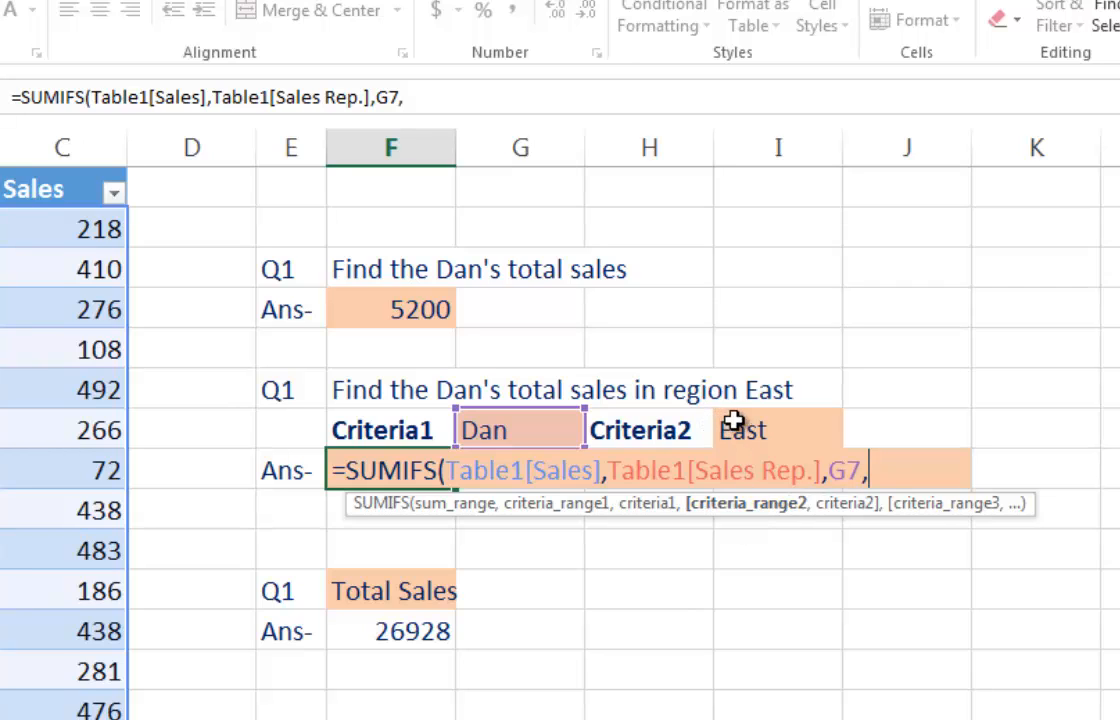
# Complete the SUMIFS formula in F8 with Table1[Region] as the second criteria range and cell I7 as its criterion.
pyautogui.write('ta')
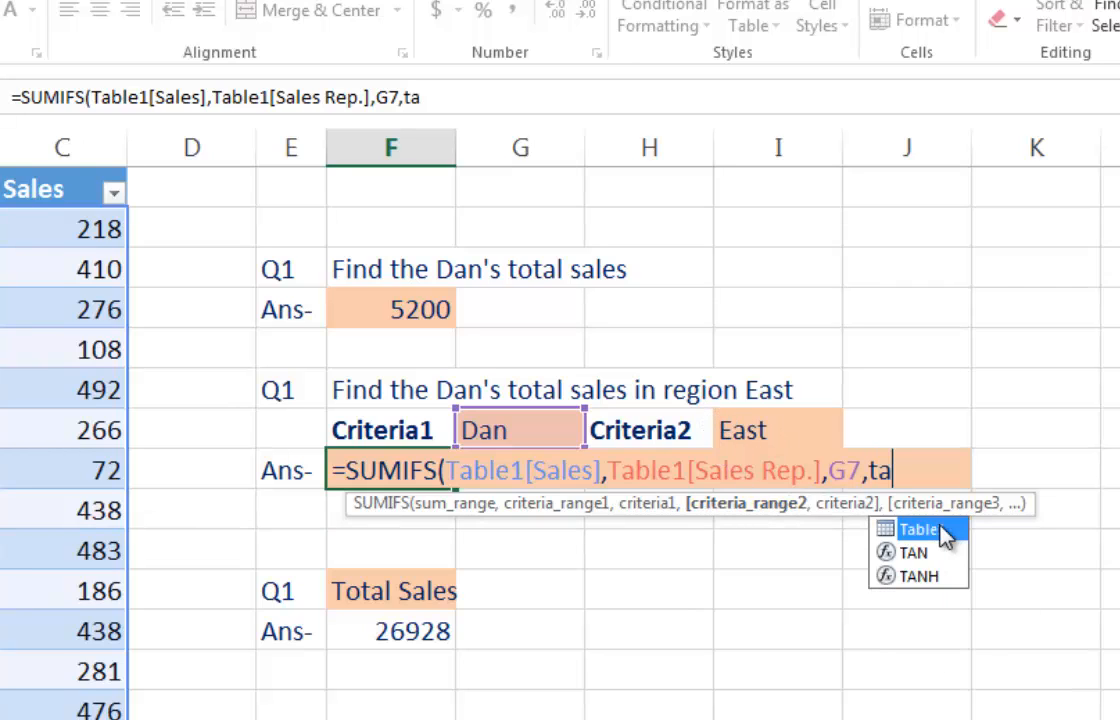
pyautogui.press('Tab')
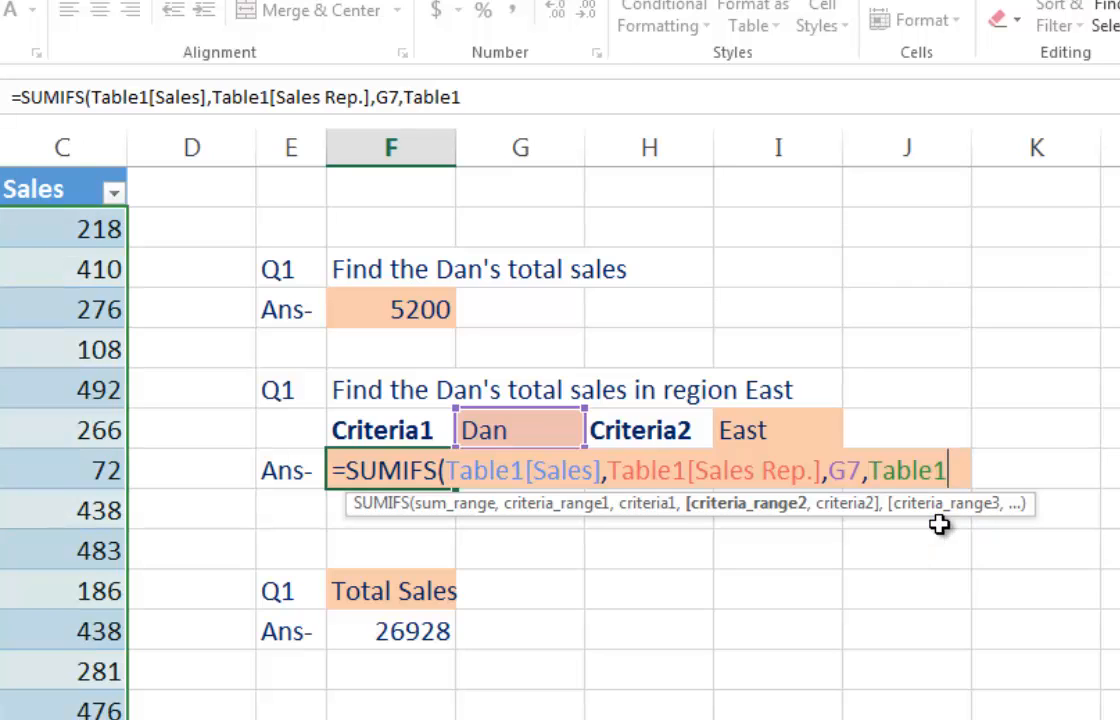
pyautogui.write('[')
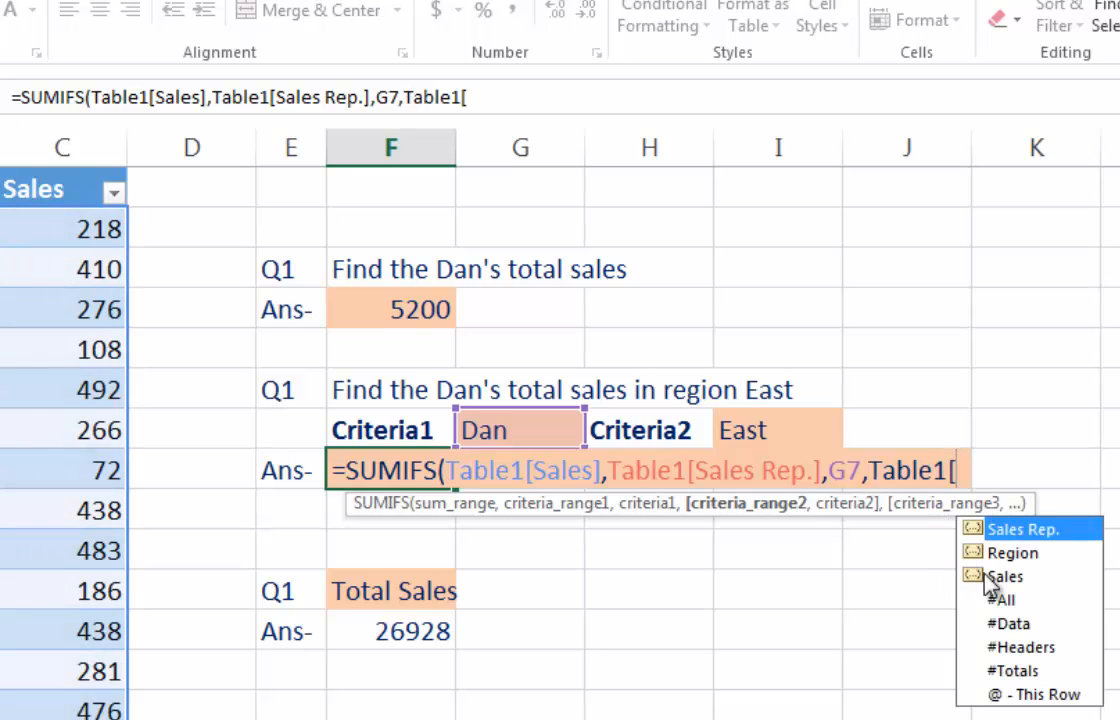
pyautogui.press('Down')
pyautogui.press('Tab')
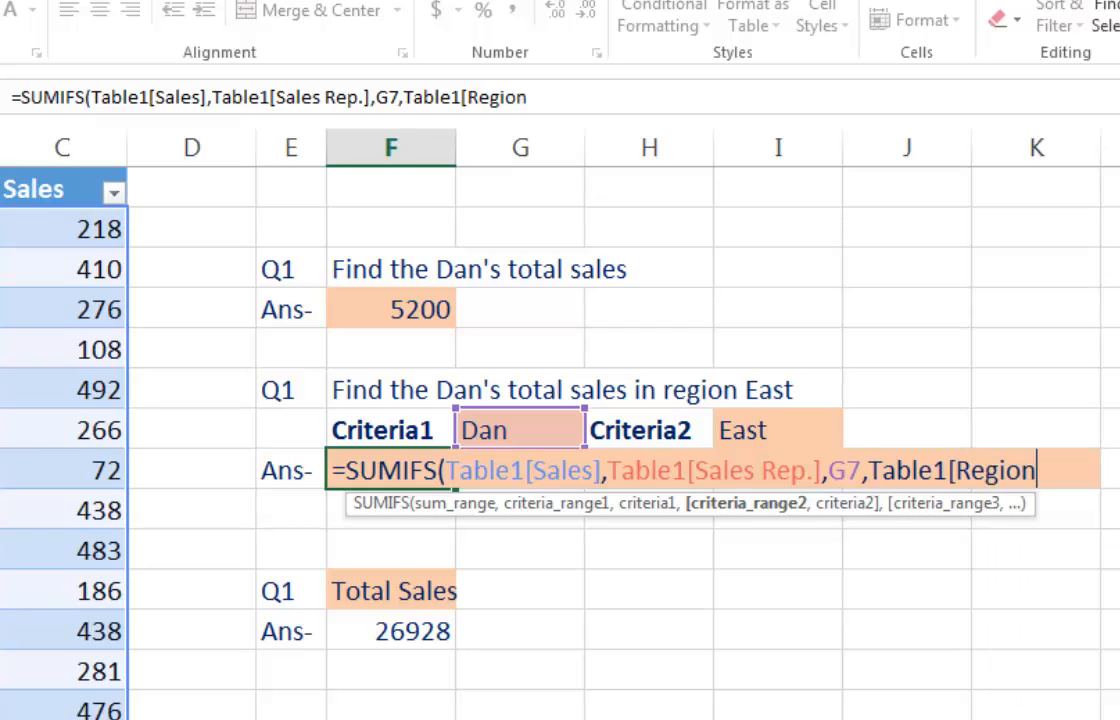
pyautogui.write(']')
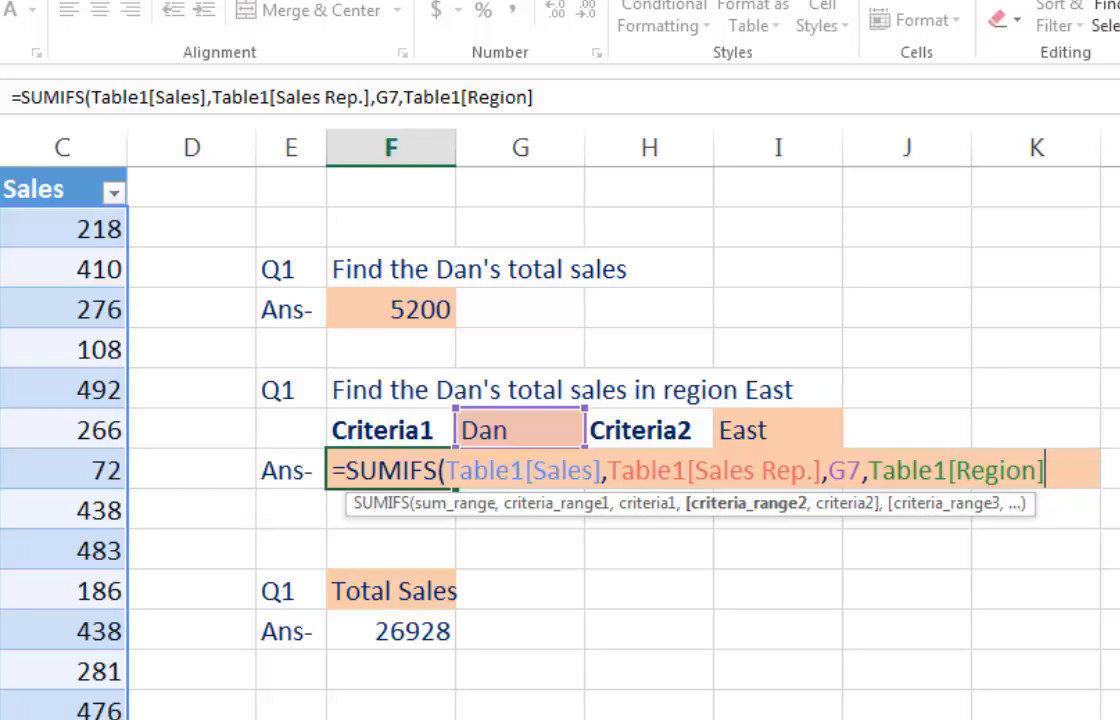
pyautogui.write(',')
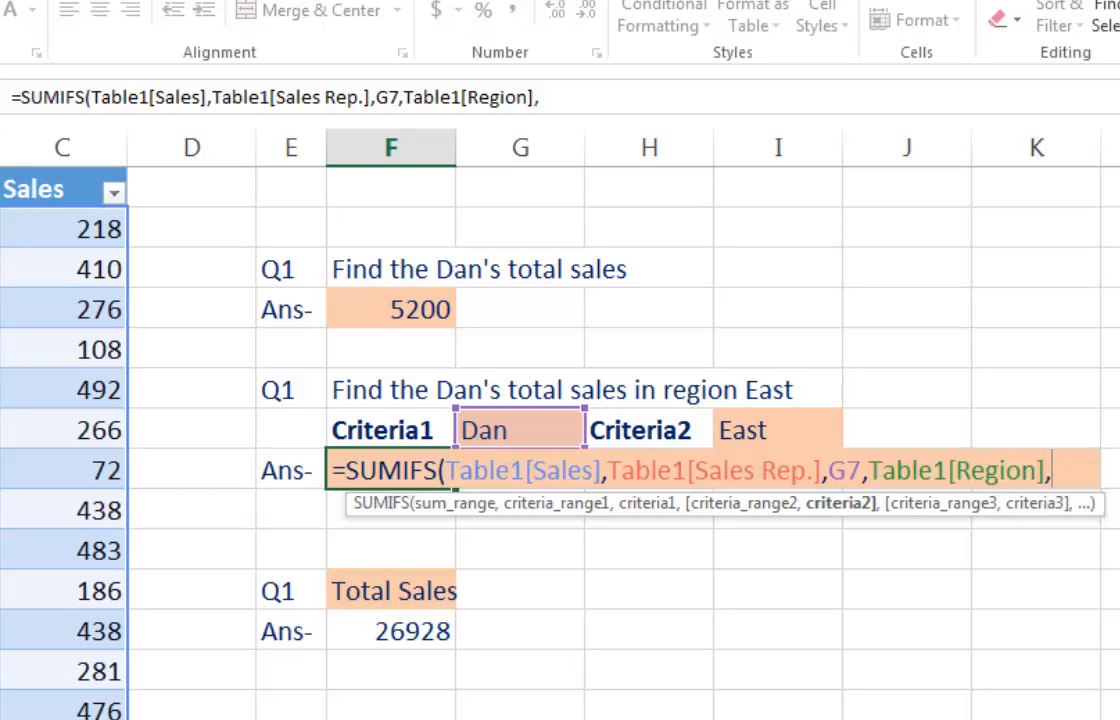
pyautogui.click(782, 432)
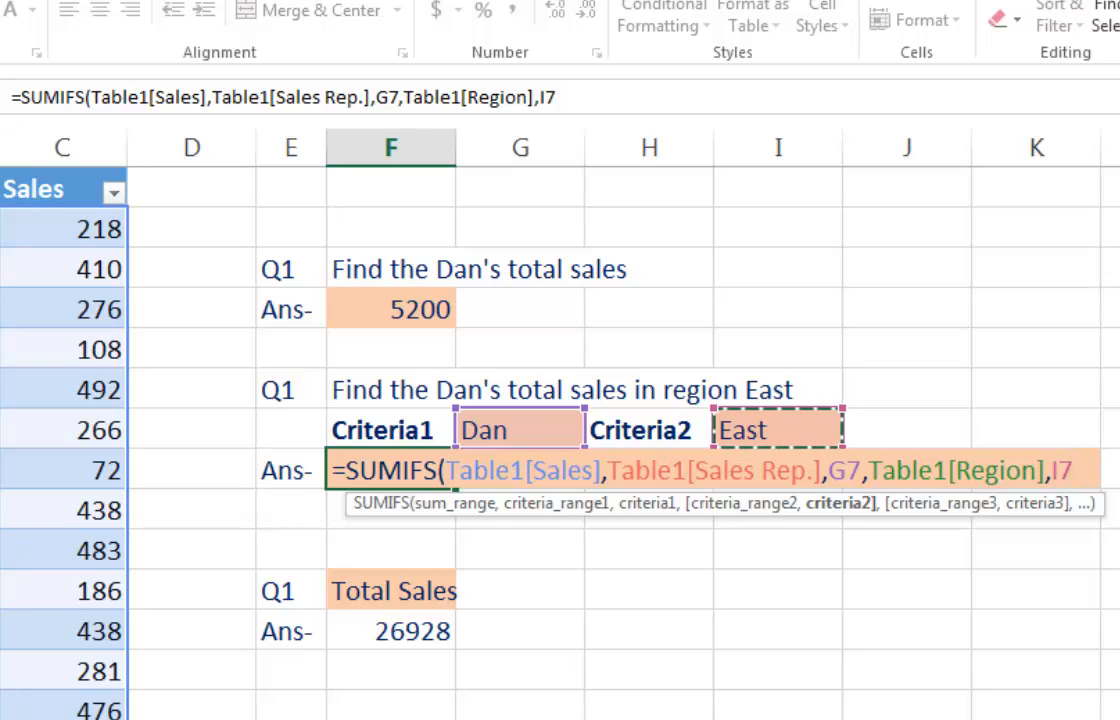
pyautogui.write(')')
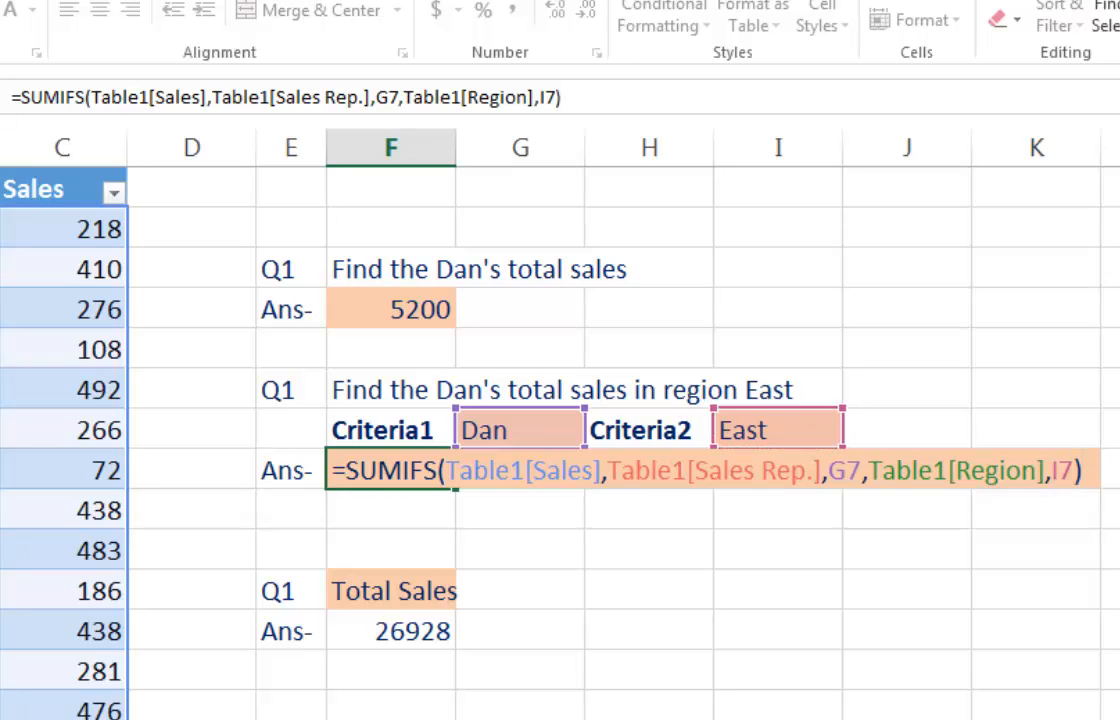
pyautogui.hotkey('ctrl', 'Return')
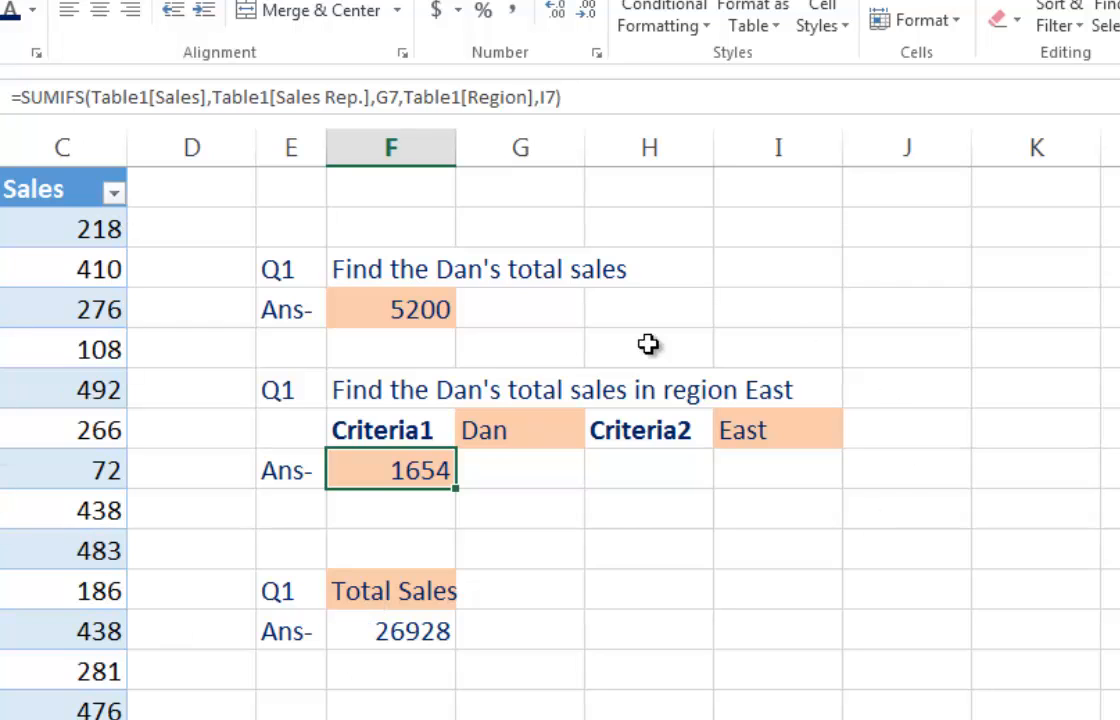
# Set the Criteria2 region in cell I7 to west.
pyautogui.click(745, 429)
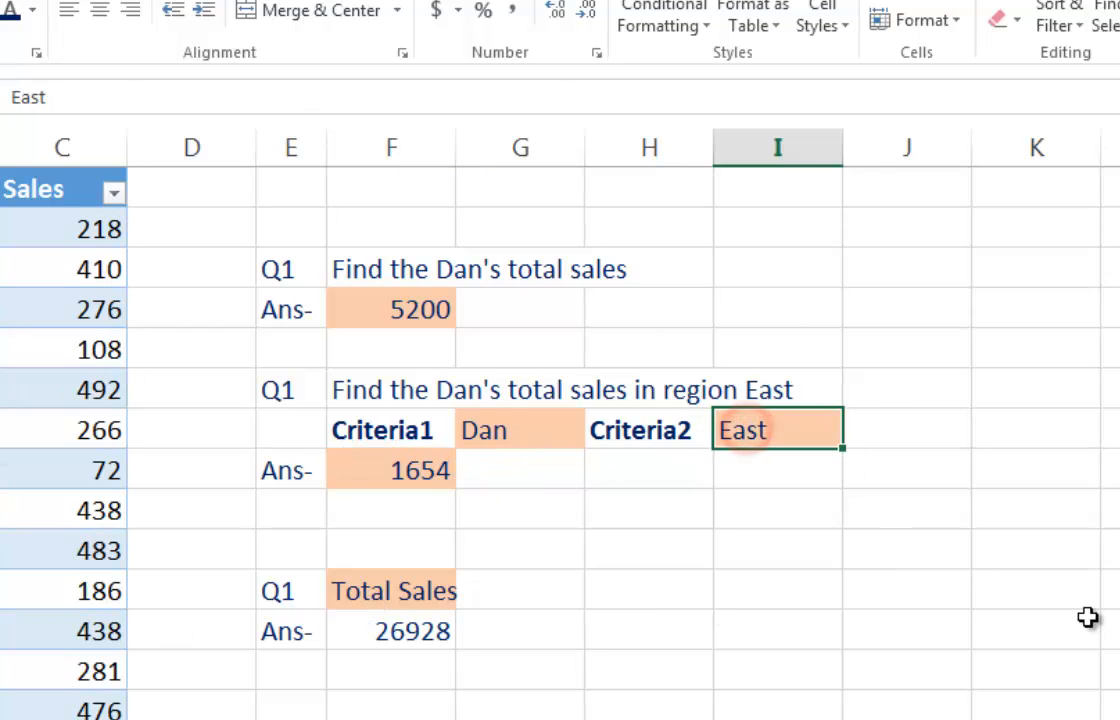
pyautogui.write('west')
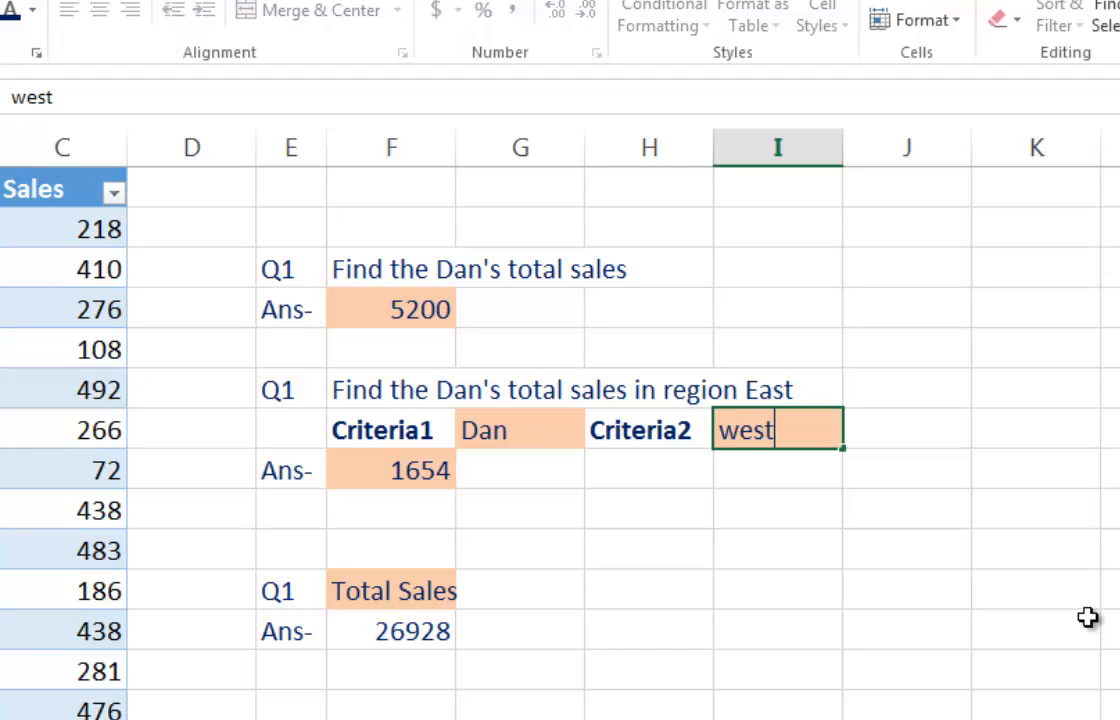
pyautogui.press('Return')
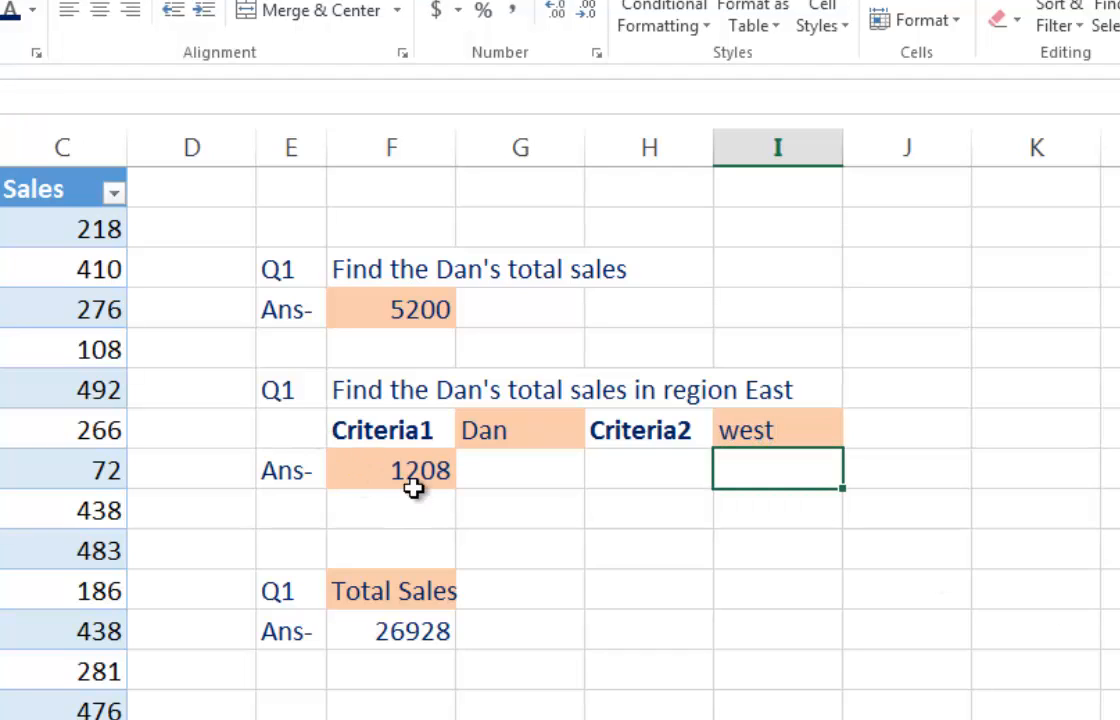
# Clear the Total Sales answer in cell F12.
pyautogui.scroll(-1, 652, 530)
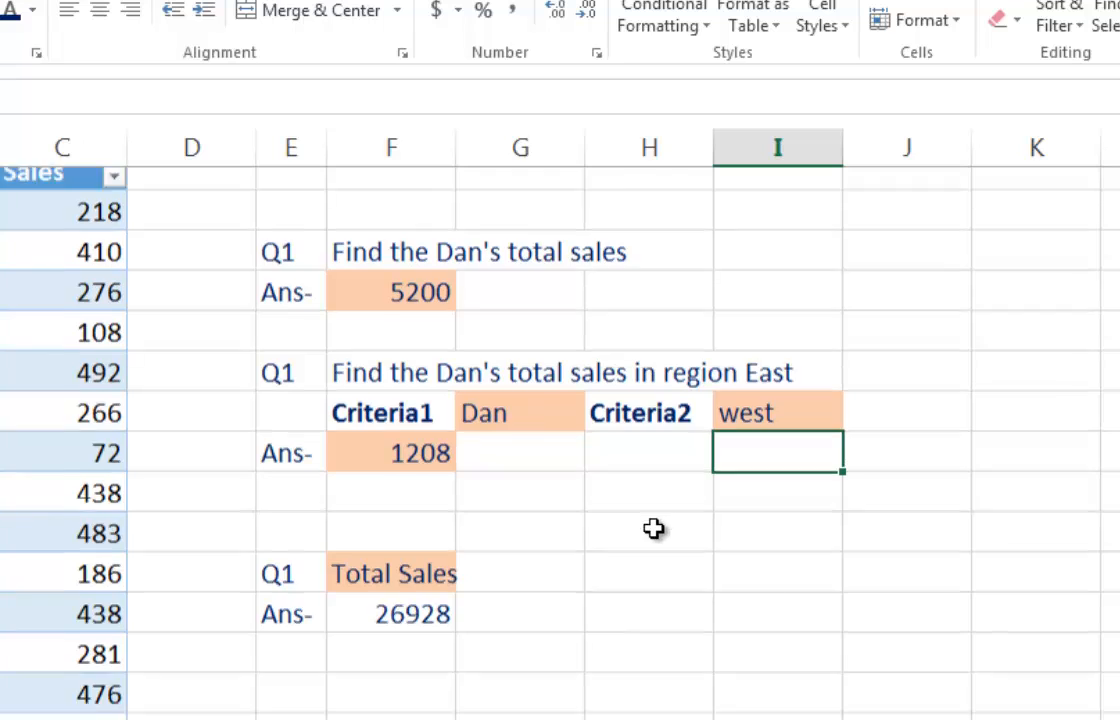
pyautogui.scroll(1, 580, 500)
pyautogui.click(400, 632)
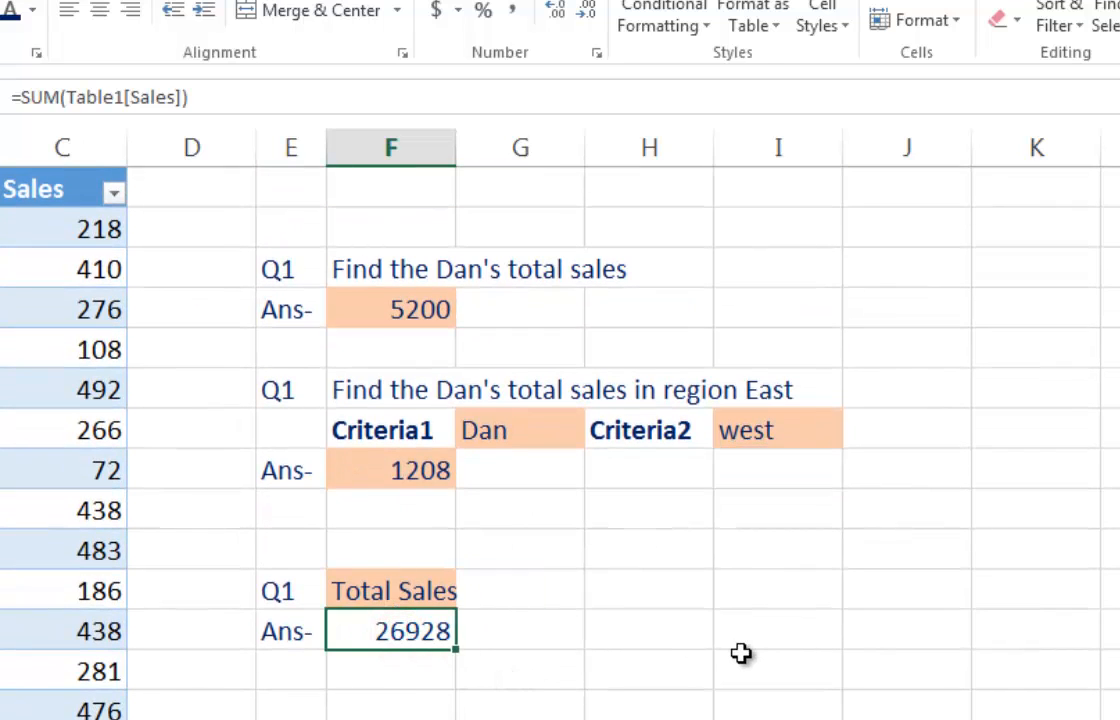
pyautogui.press('Delete')
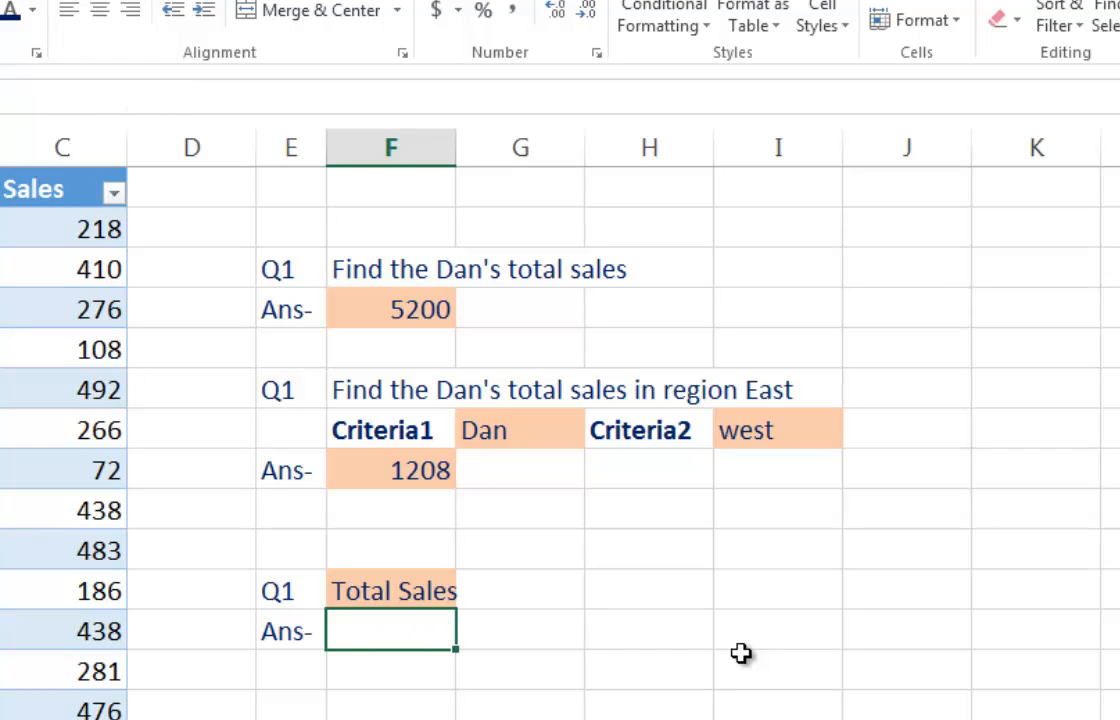
# Enter the formula =SUM(Table1[Sales]) in cell F12 as the Total Sales answer.
pyautogui.write('=su')
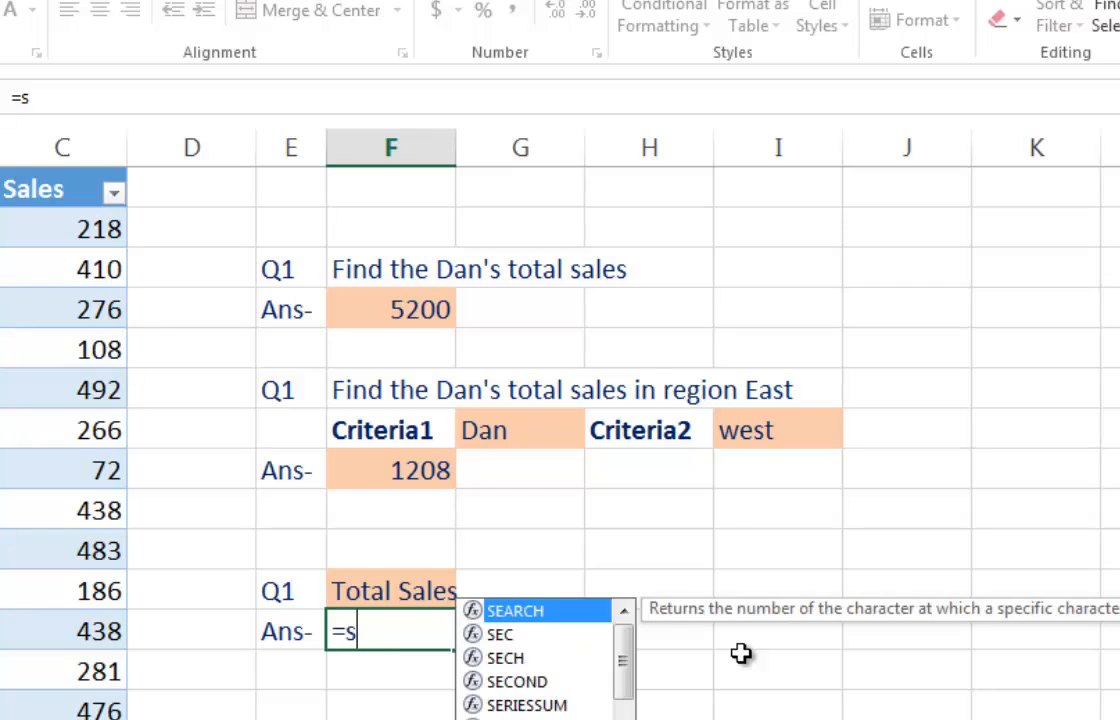
pyautogui.press('Down')
pyautogui.press('Down')
pyautogui.press('Tab')
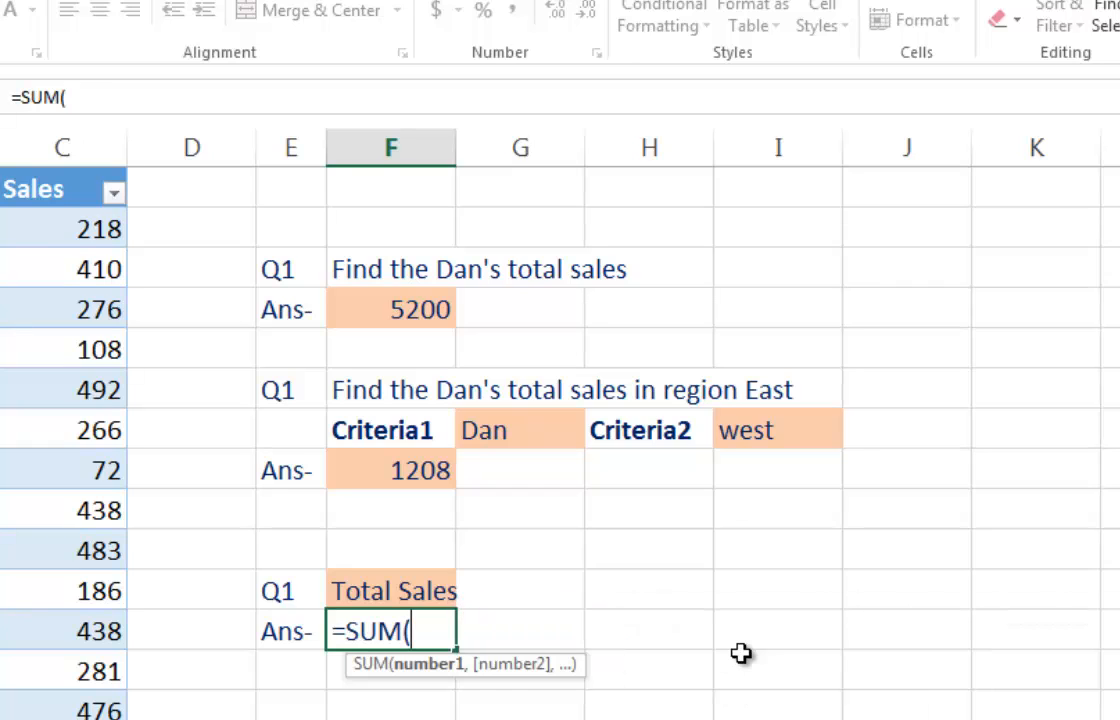
pyautogui.write('ta')
pyautogui.press('Tab')
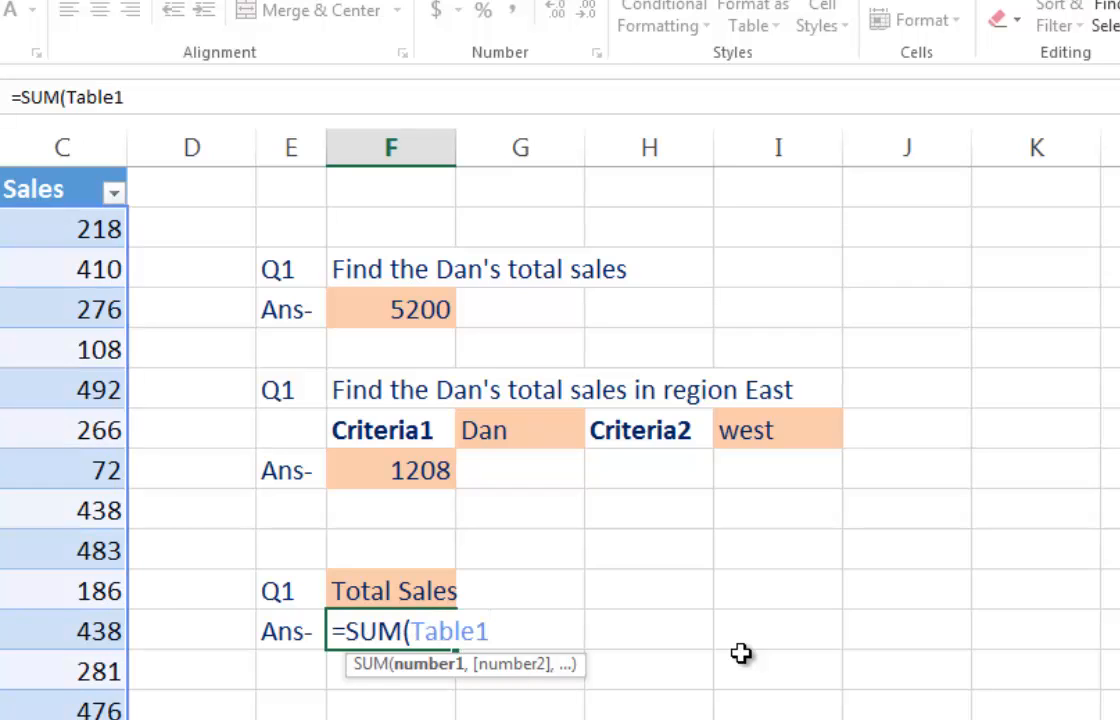
pyautogui.write('[sa')
pyautogui.press('Down')
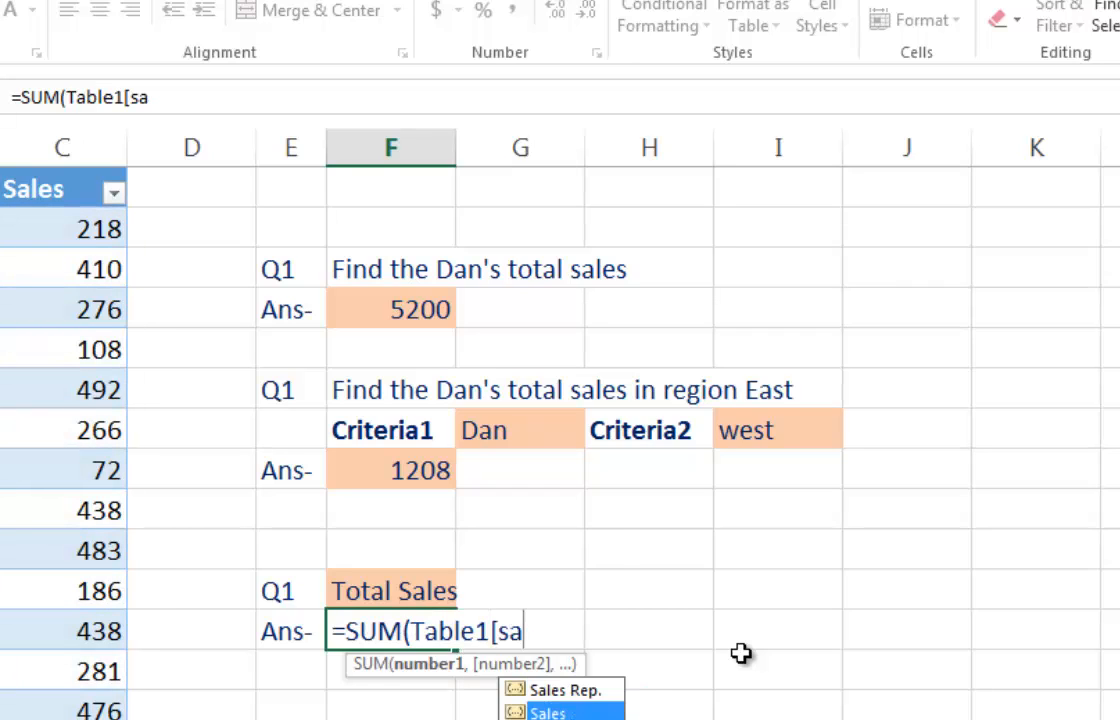
pyautogui.press('Tab')
pyautogui.write(')')
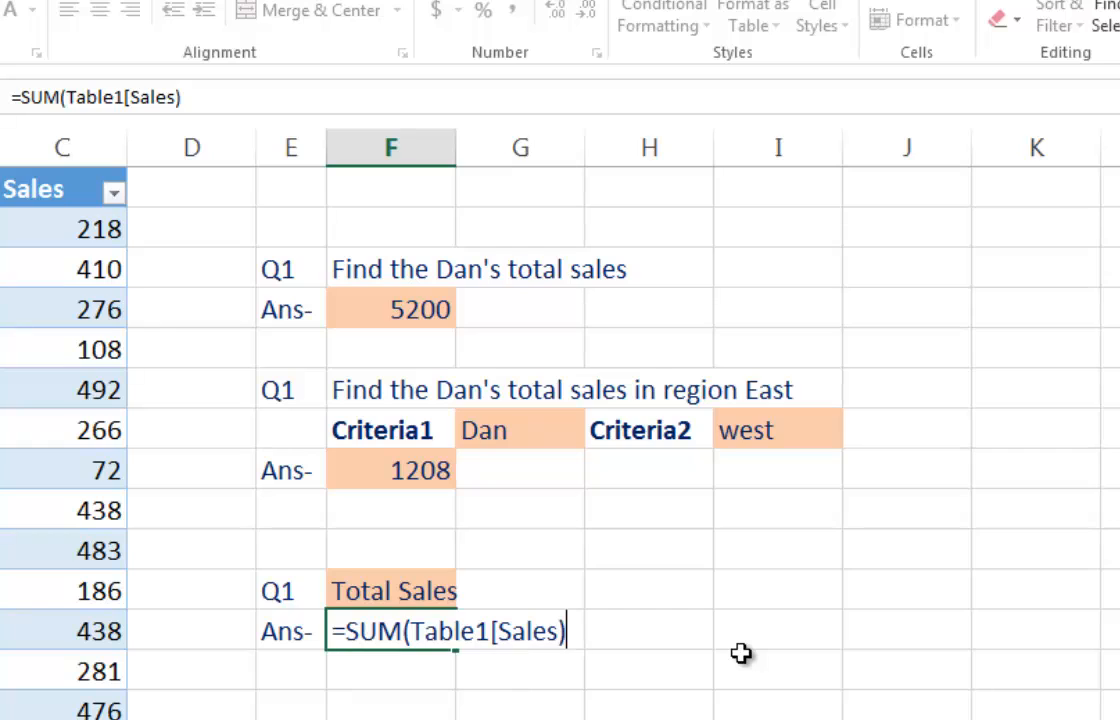
pyautogui.press('BackSpace')
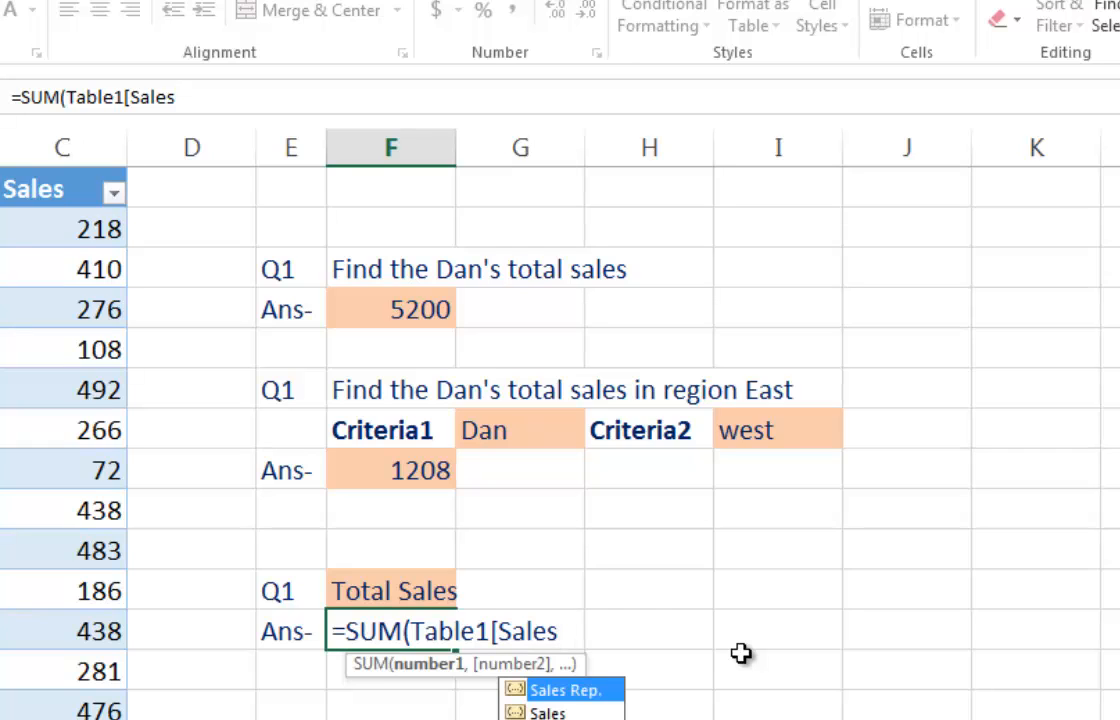
pyautogui.write('])')
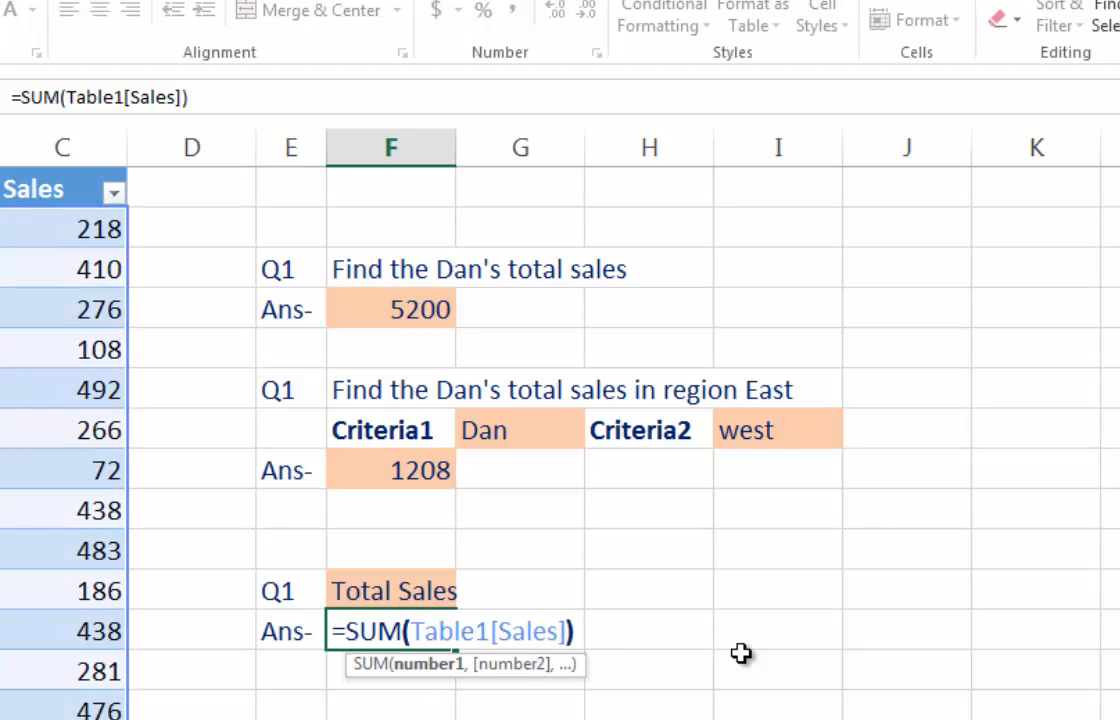
pyautogui.hotkey('ctrl', 'Return')
# Select all values in the table's Sales column to examine the summed range, and return to the Total Sales formula in F12.
pyautogui.press('Right')
pyautogui.press('Left')
pyautogui.press('Left')
pyautogui.press('Left')
pyautogui.press('Left')
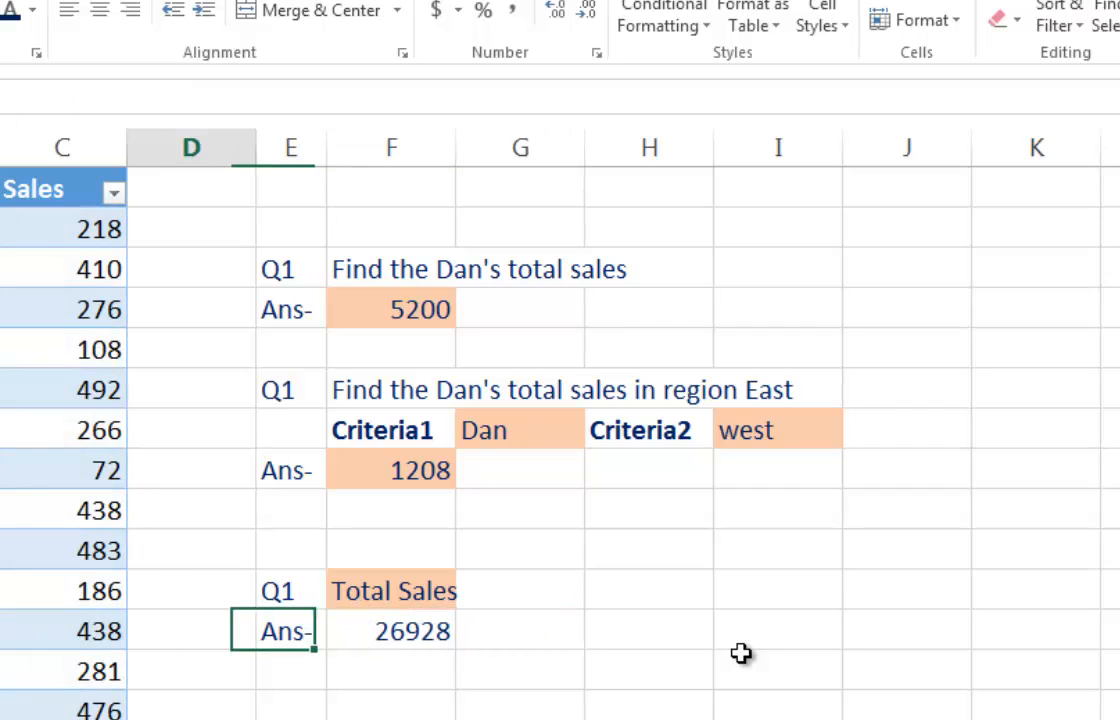
pyautogui.hotkey('ctrl', 'Up')
pyautogui.press('Down')
pyautogui.hotkey('ctrl', 'shift', 'Down')
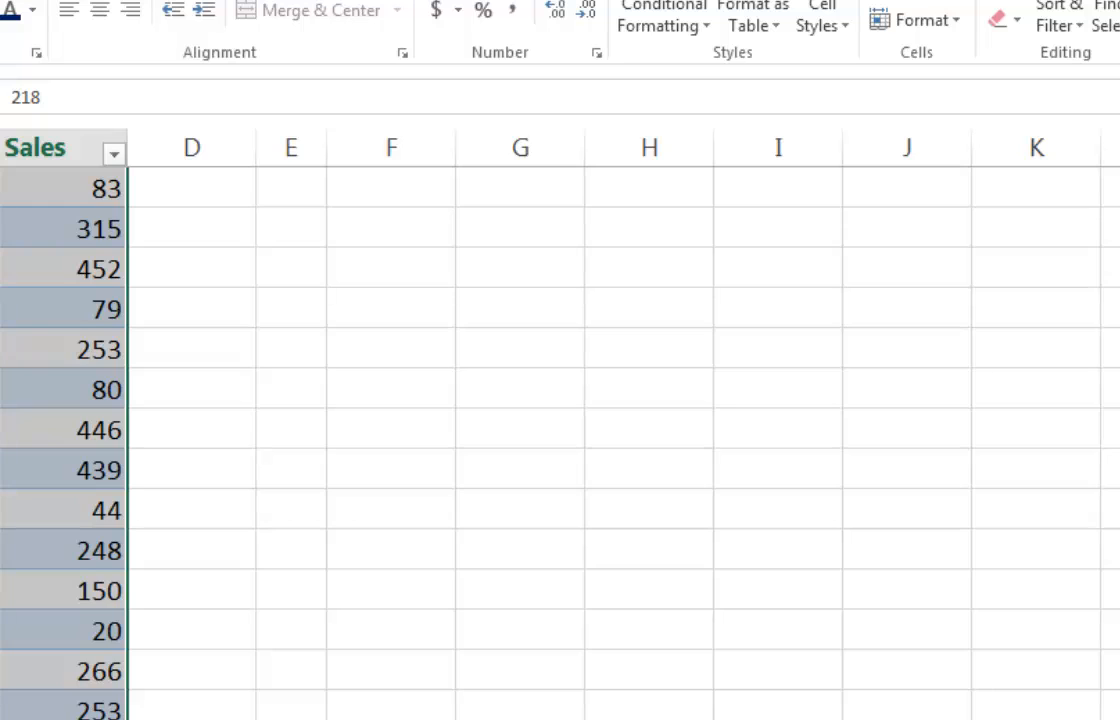
pyautogui.scroll(12, 355, 470)
pyautogui.click(355, 470)
pyautogui.scroll(11, 355, 470)
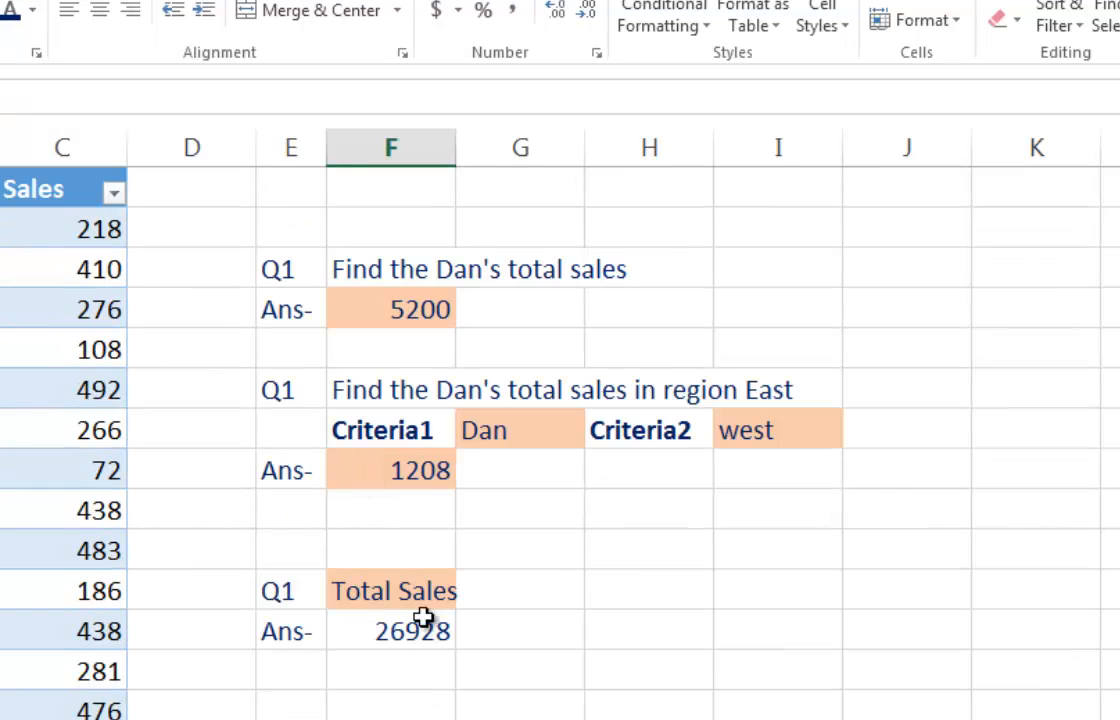
pyautogui.click(430, 632)
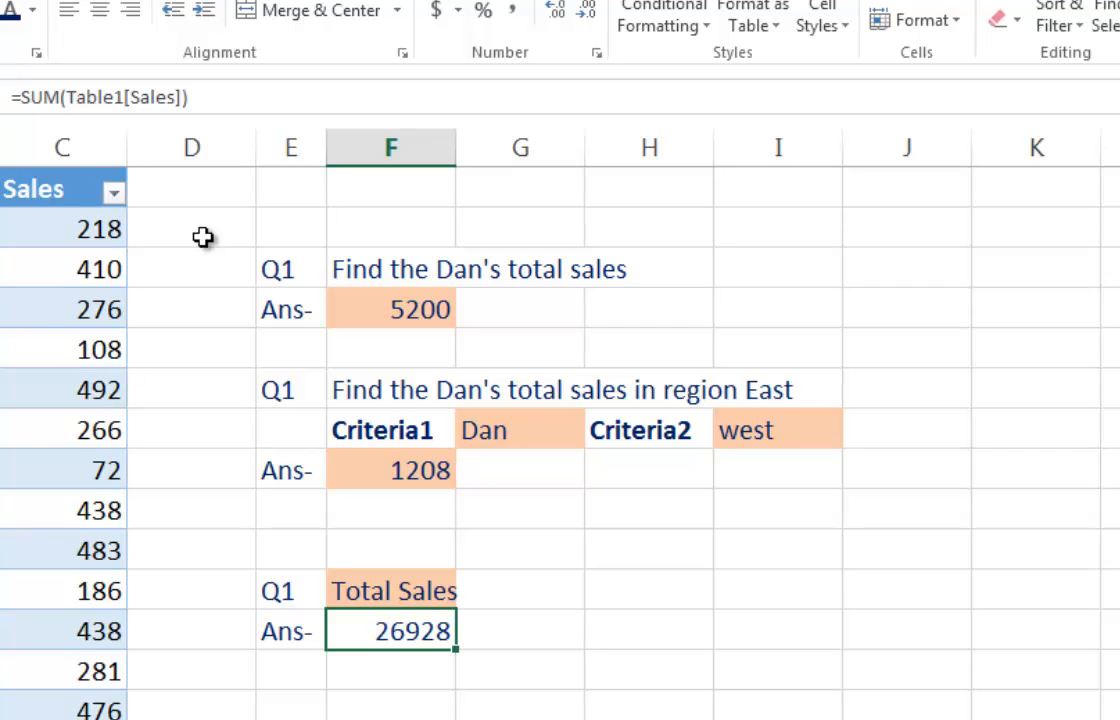
# Narrow the empty column D between the sales table and the questions.
pyautogui.moveTo(257, 148); pyautogui.dragTo(177, 148)
pyautogui.click(230, 220)
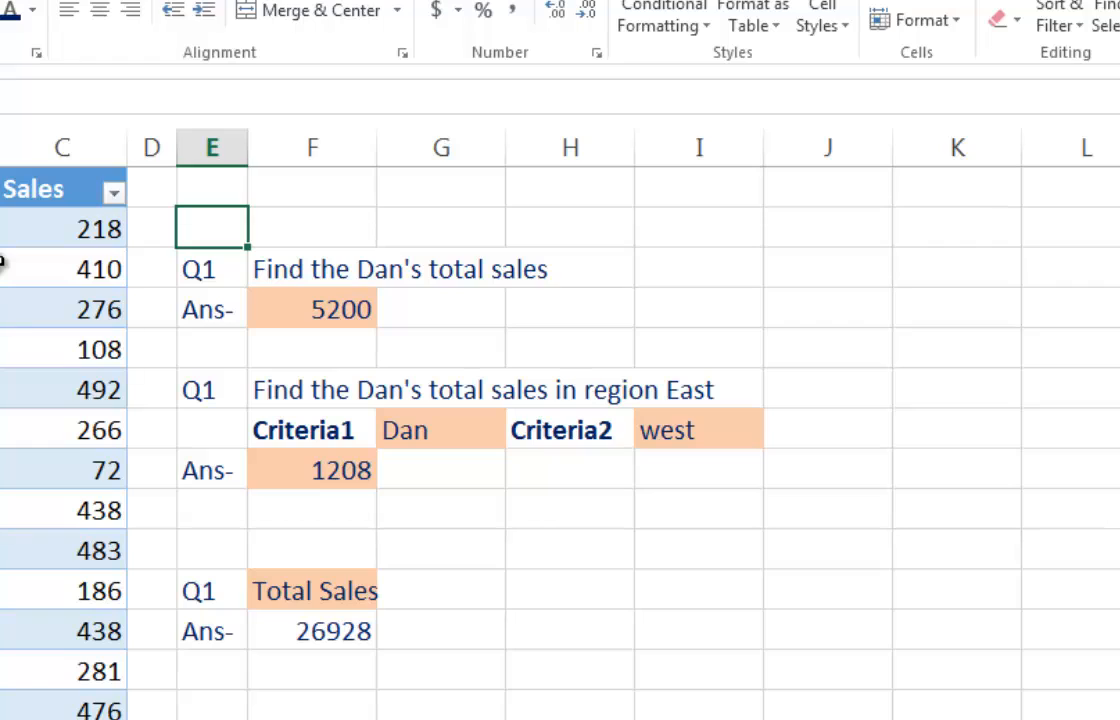
pyautogui.click(2, 262)
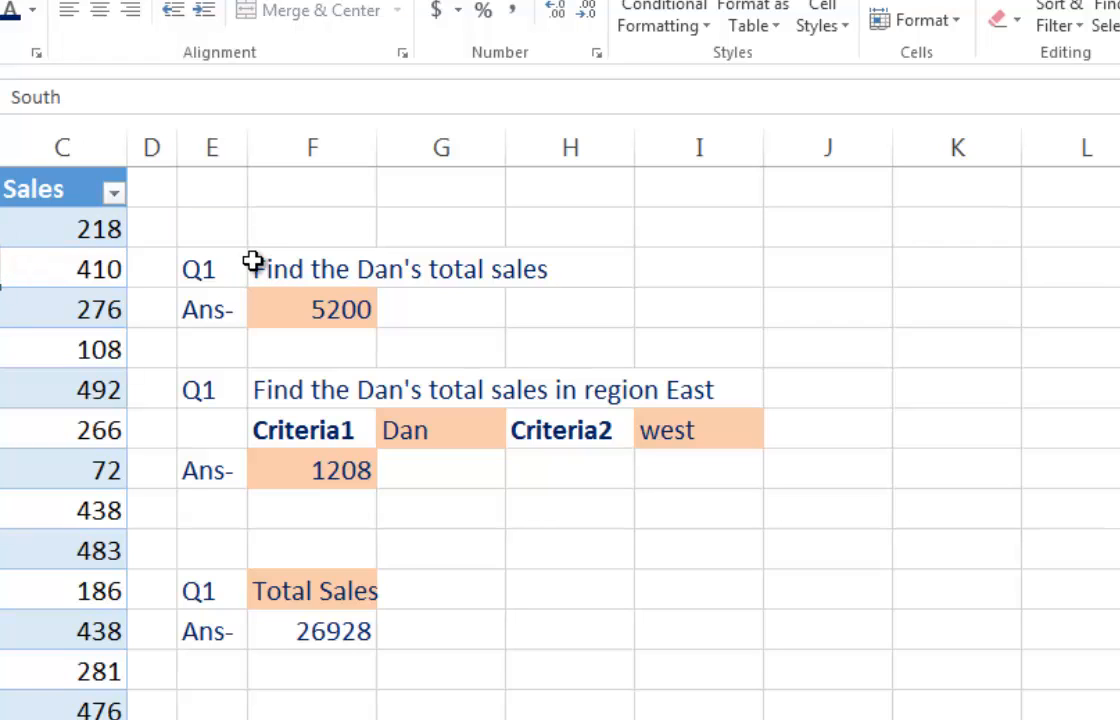